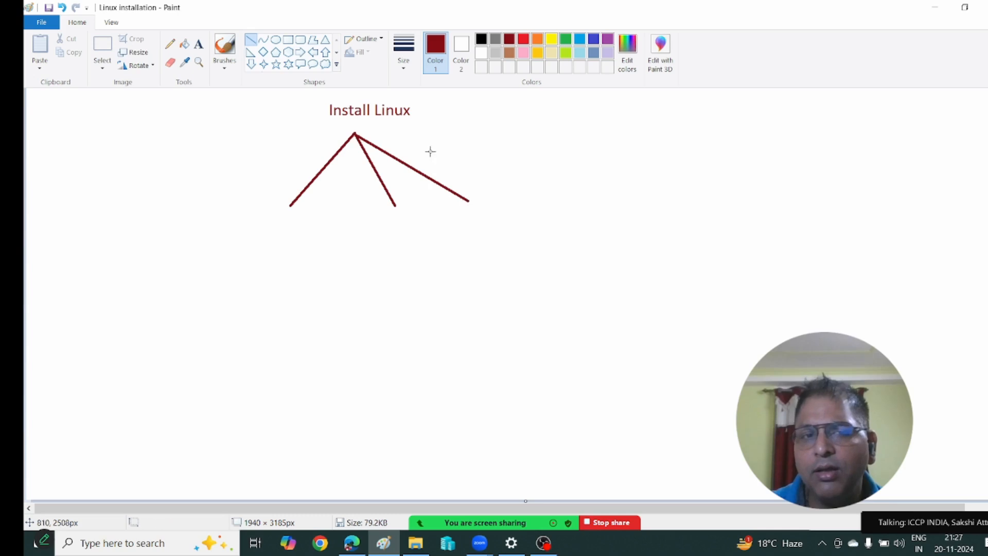
Draw a long fourth branch from the apex and label the first branch 'ON-premise'.
left_click_drag(356, 133, 598, 180)
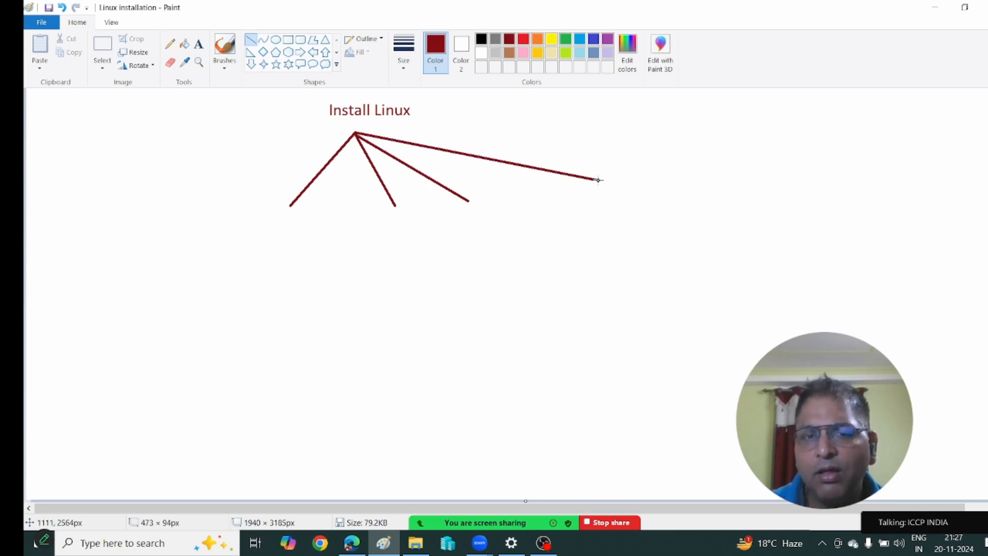
left_click(199, 44)
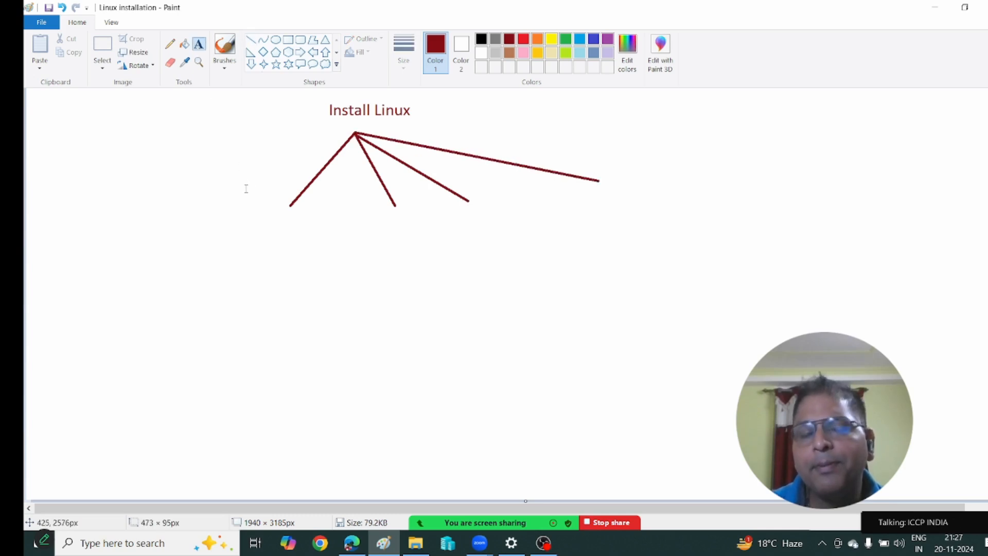
left_click(251, 225)
type("ON")
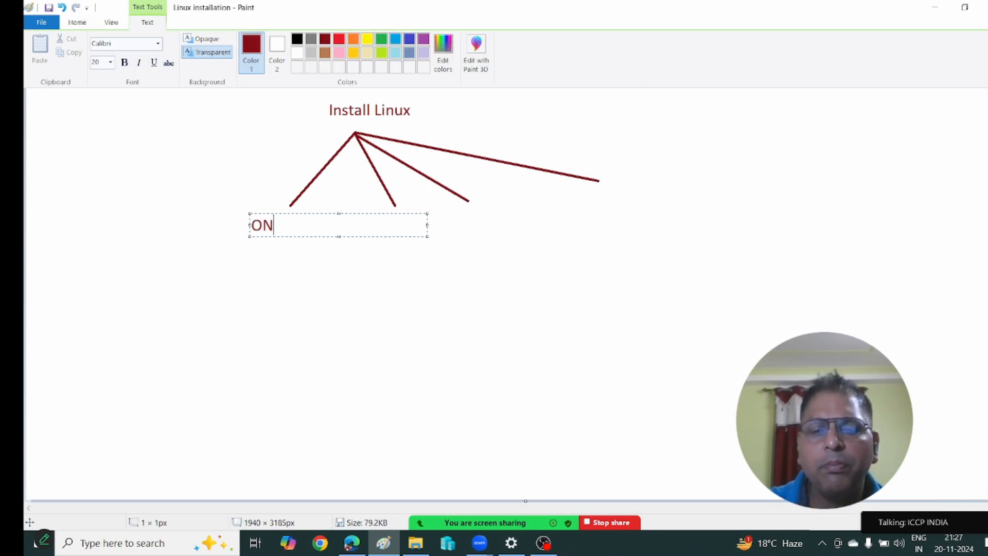
type("-premise")
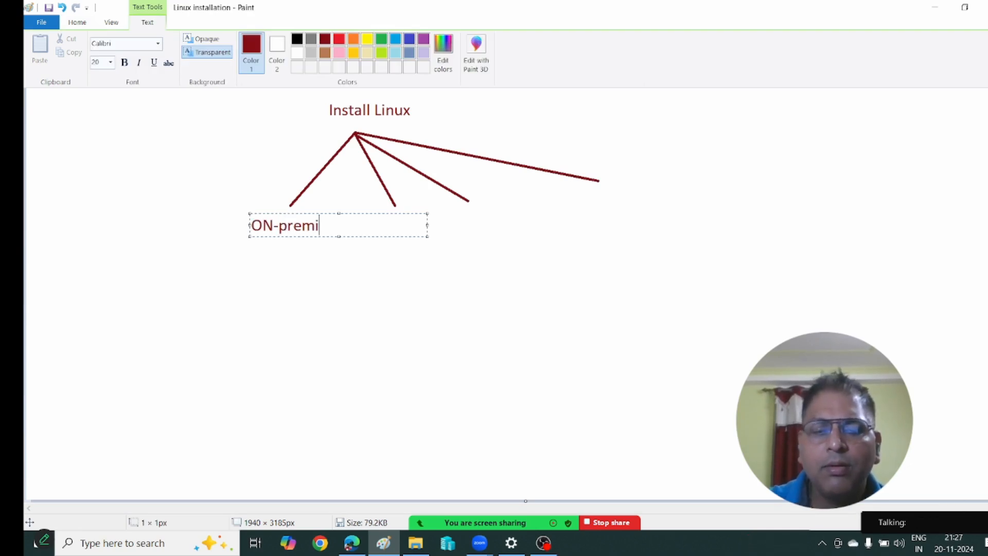
left_click(245, 311)
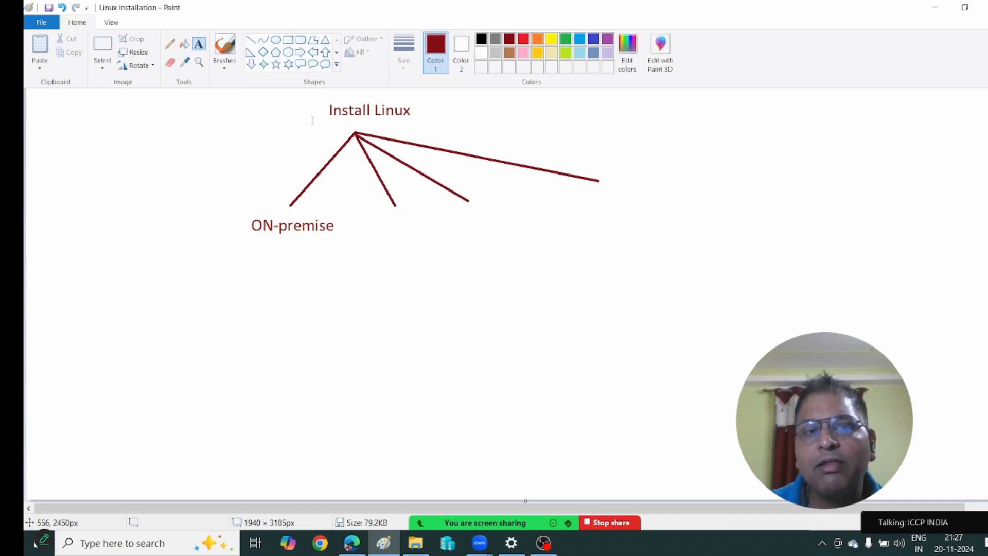
Switch the colour to black and draw a tall speech-bubble callout below ON-premise.
left_click(481, 39)
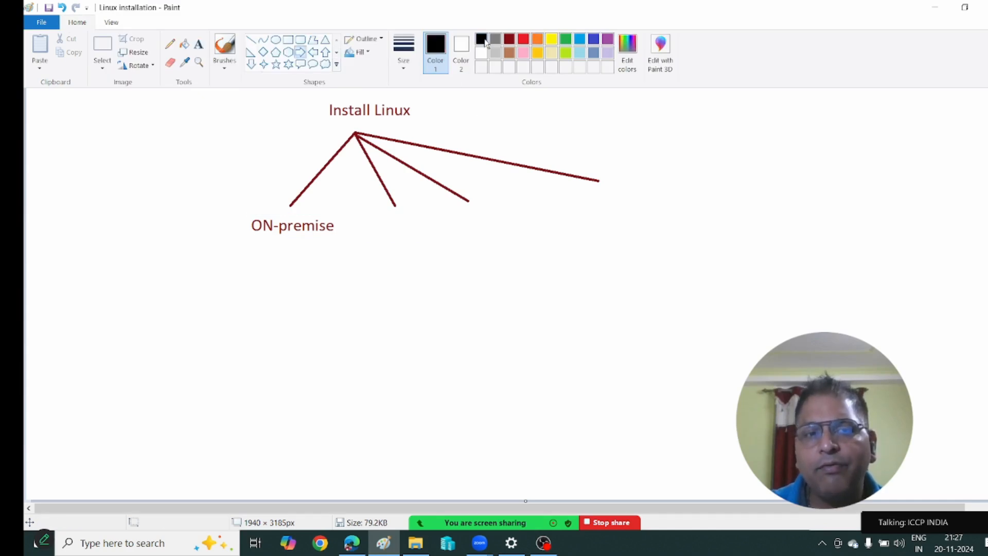
left_click_drag(250, 262, 300, 374)
key("ctrl+z")
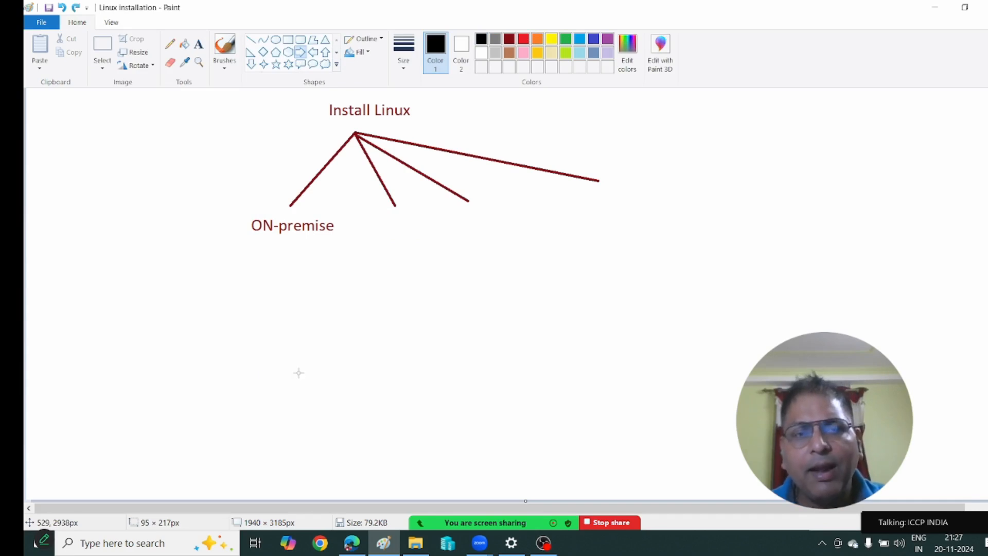
left_click(300, 64)
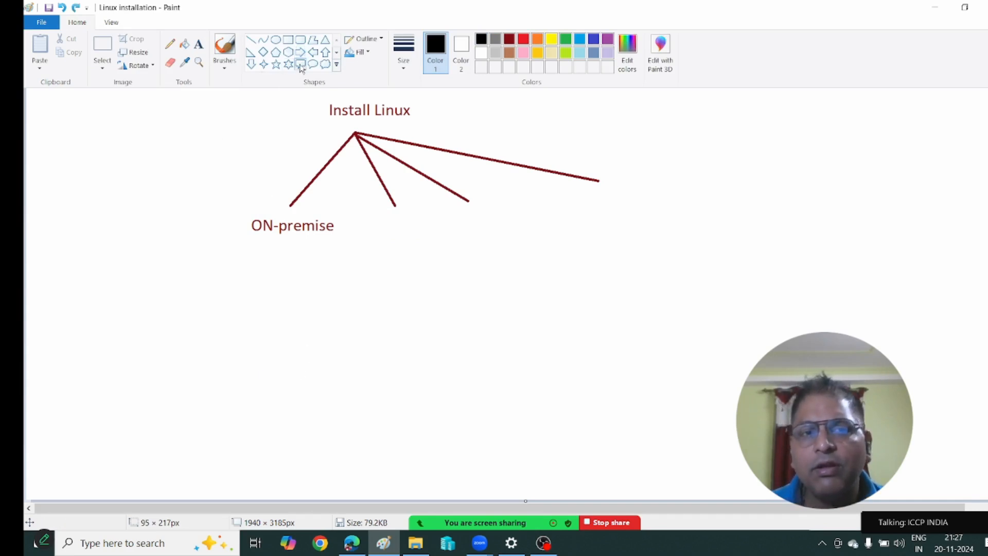
left_click_drag(249, 256, 350, 388)
left_click(150, 314)
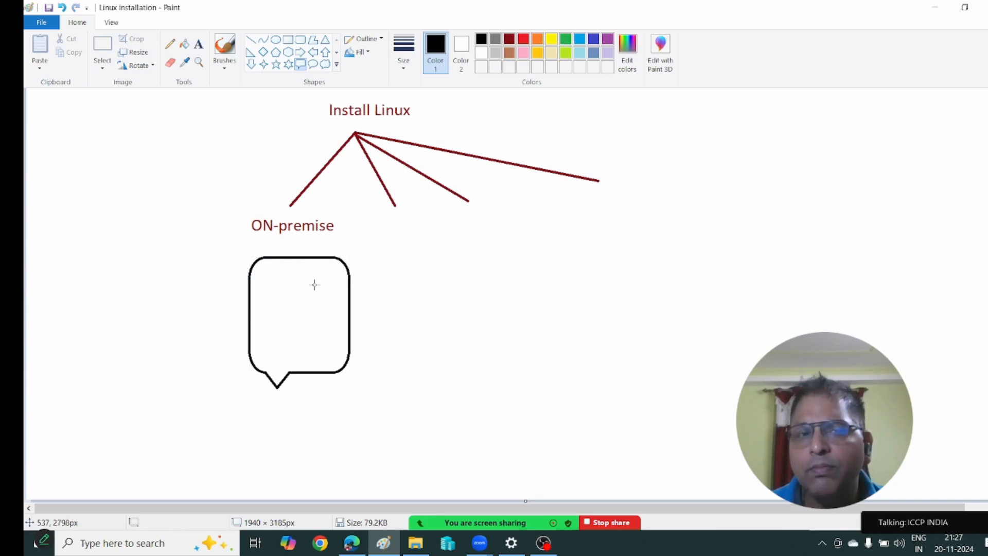
Draw a second speech-bubble callout beside the first one.
left_click(300, 39)
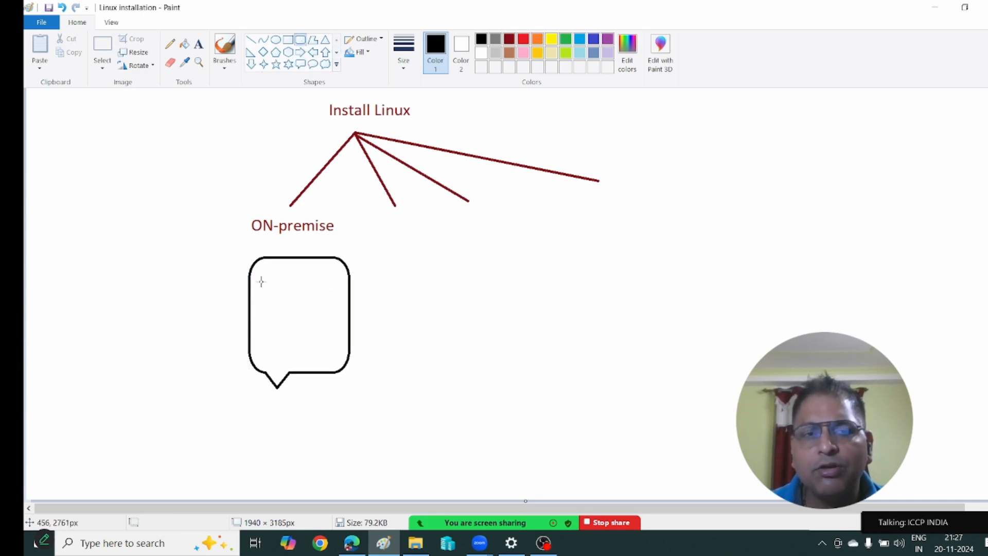
left_click(300, 63)
left_click_drag(383, 262, 472, 383)
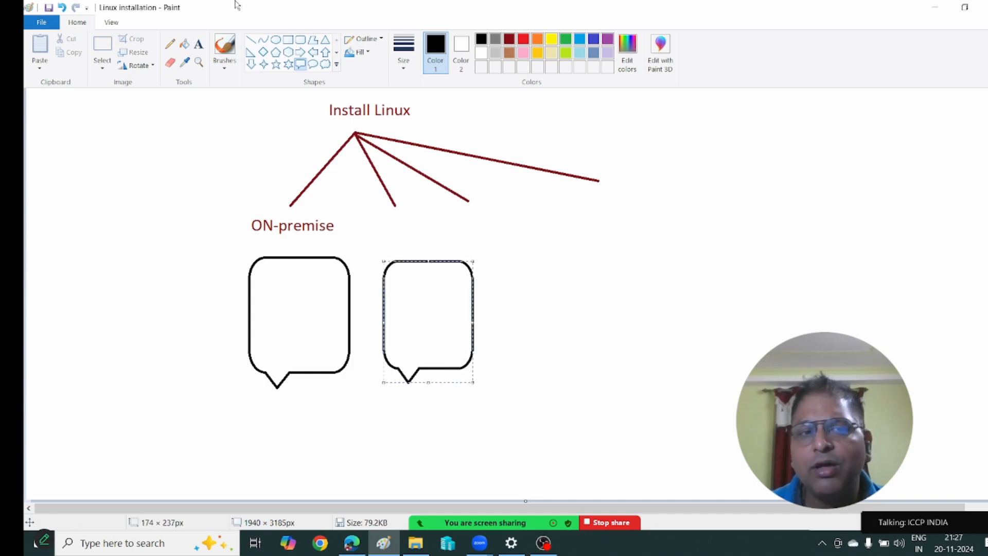
left_click(198, 44)
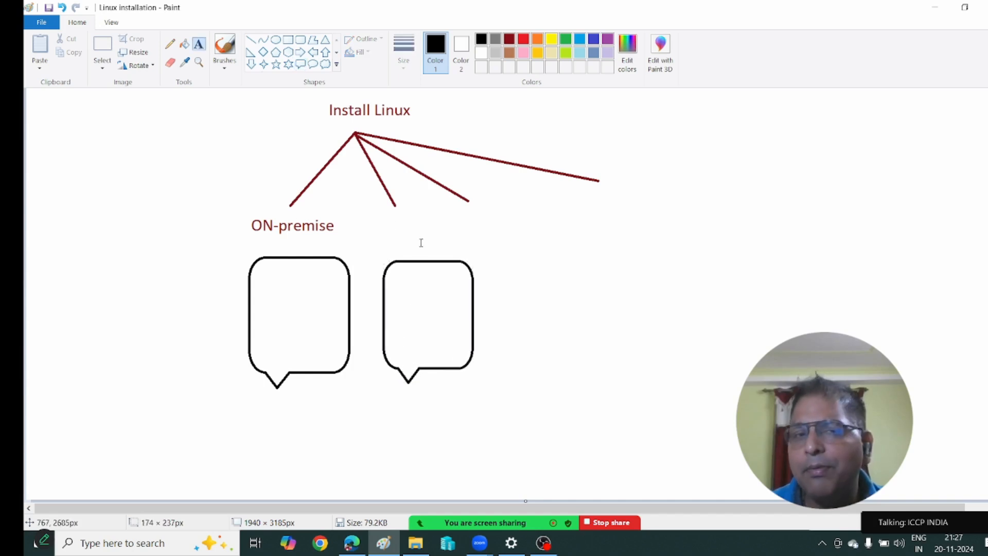
Add a 'Virtulization' text label beside ON-premise.
left_click(381, 219)
type("Vir")
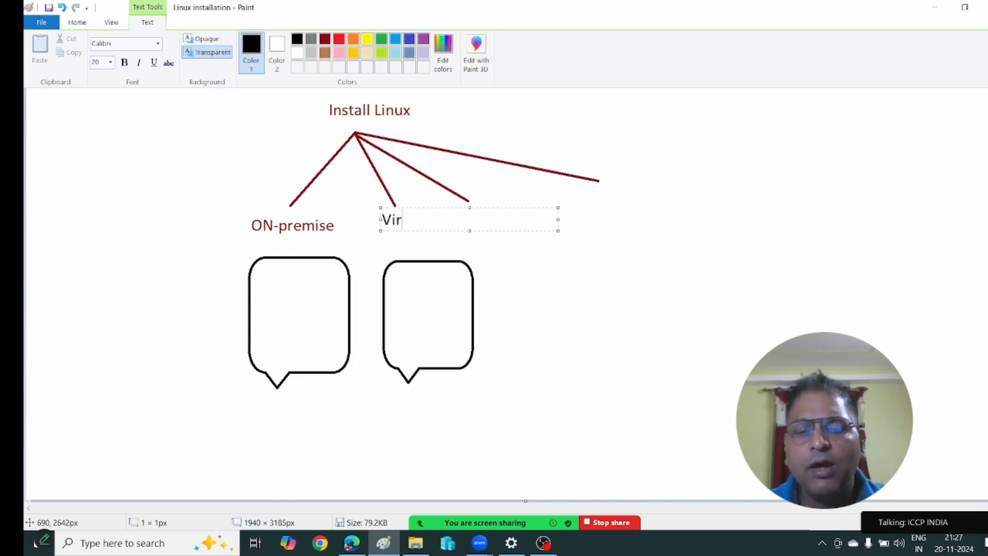
type("tulization")
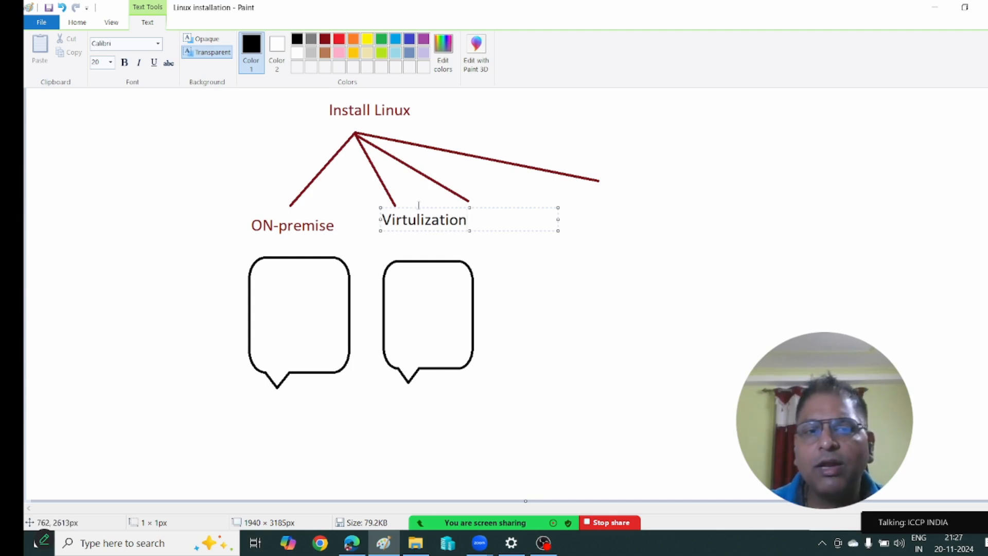
left_click_drag(417, 207, 399, 212)
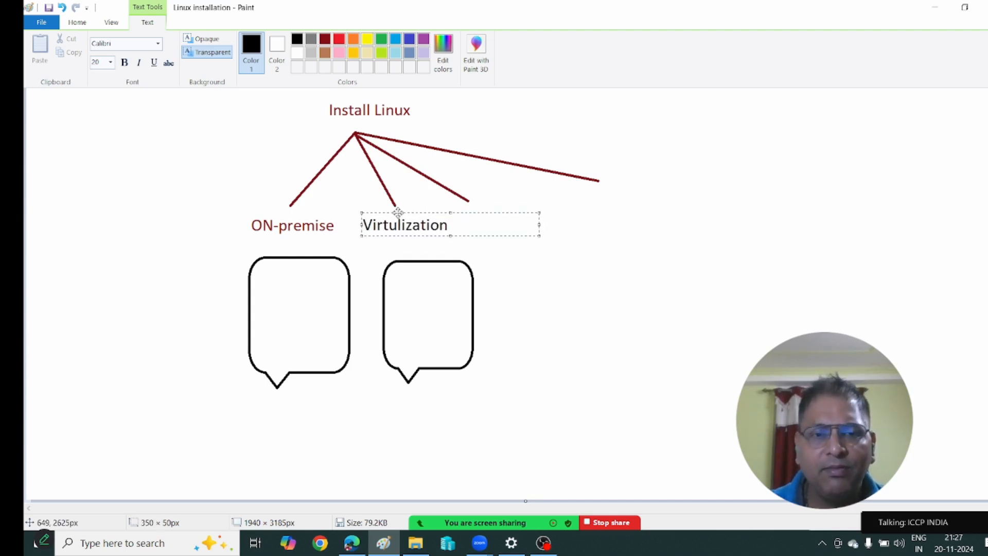
left_click(378, 284)
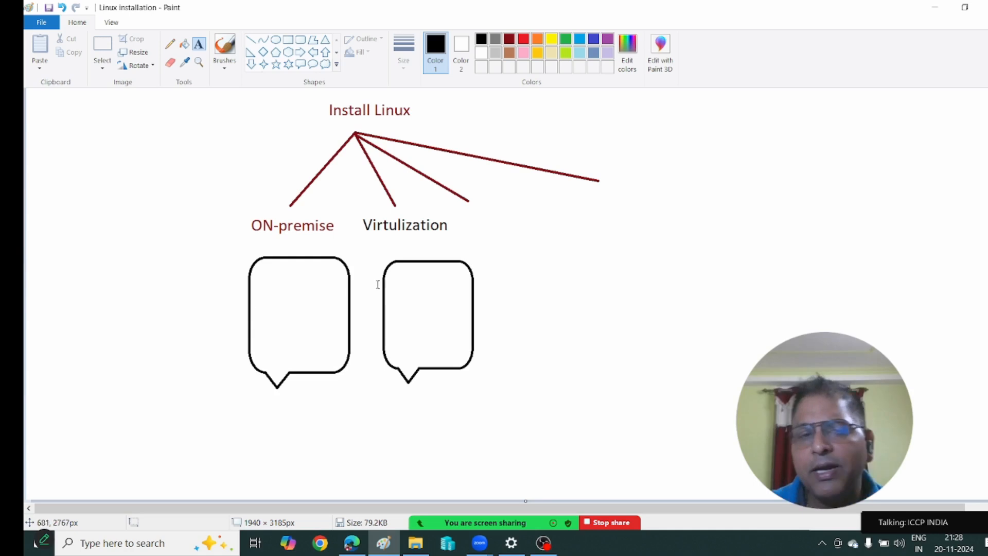
Draw a down arrow from Virtulization to the second callout.
left_click(251, 64)
left_click_drag(408, 234, 425, 260)
left_click(424, 302)
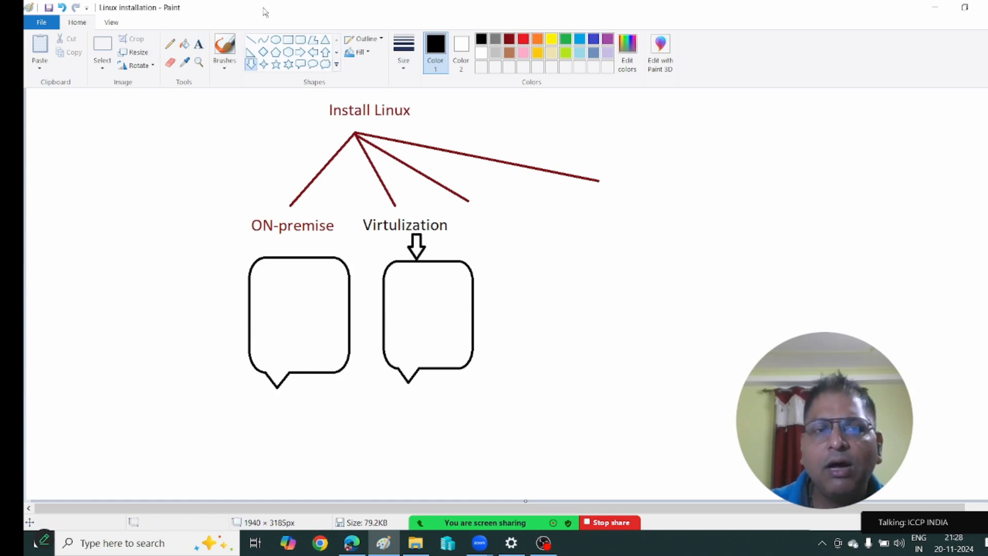
Type a 'Cloud' label under the third branch.
left_click(199, 44)
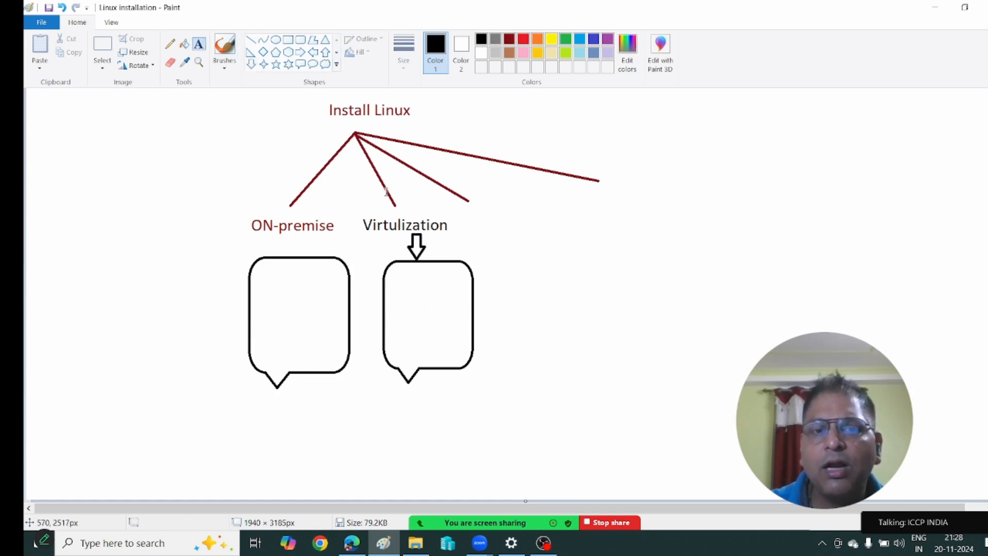
left_click(469, 220)
type("Cloud")
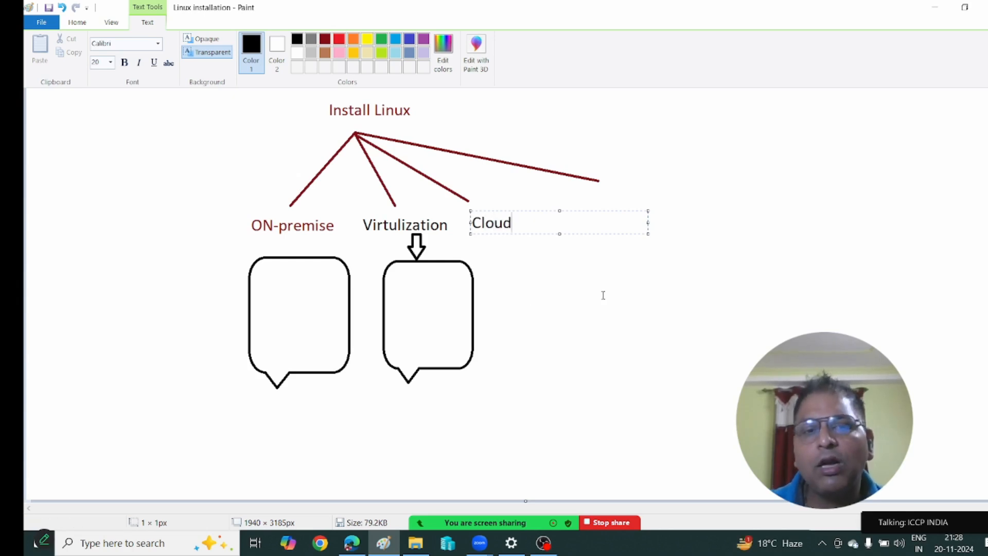
Draw a third speech-bubble callout below the Cloud label.
left_click(603, 295)
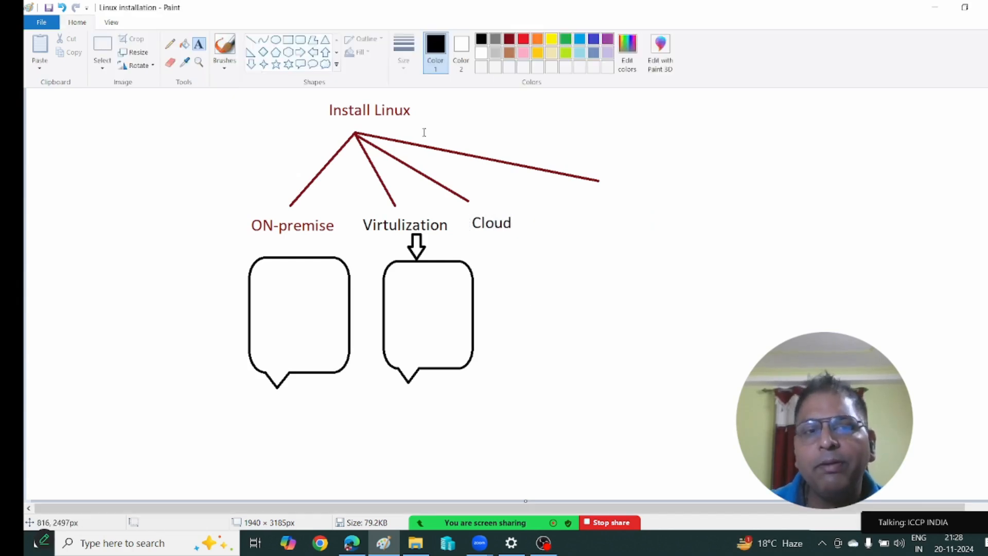
left_click(298, 66)
mouse_move(502, 258)
left_mouse_down()
mouse_move(538, 351)
mouse_move(585, 376)
left_mouse_up()
left_click(559, 203)
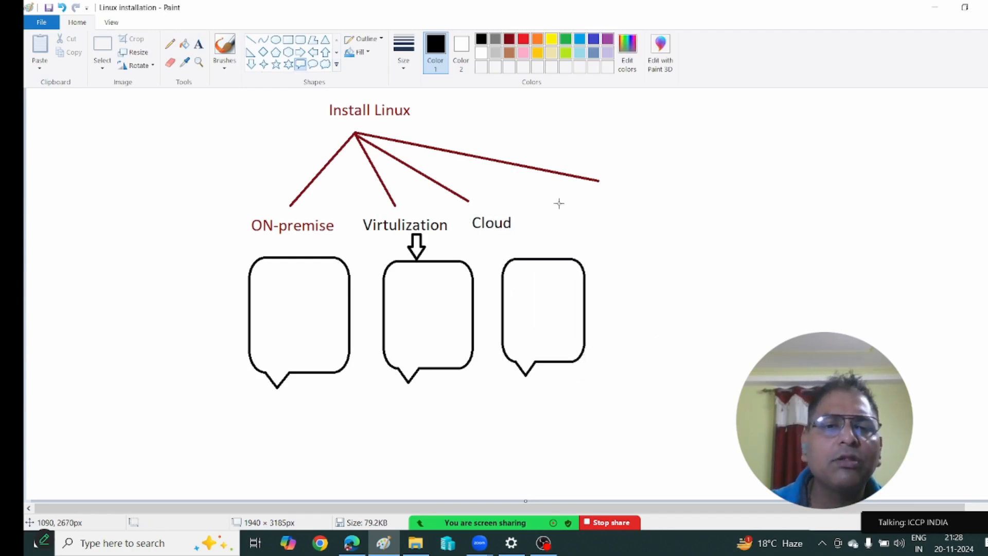
Connect Cloud to the third callout with a short black line.
left_click(251, 39)
left_click_drag(501, 234, 529, 258)
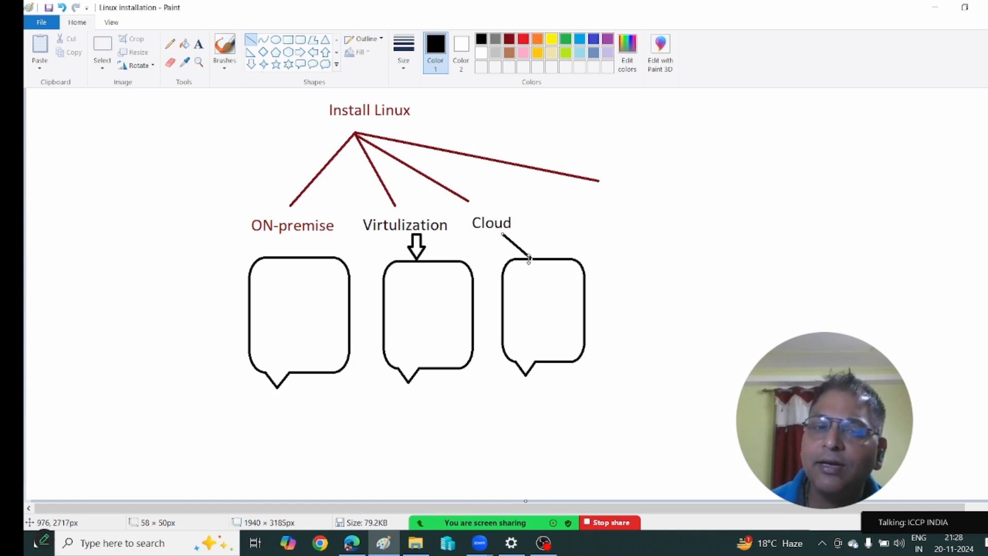
left_click(199, 44)
Label the end of the fourth branch 'Linux ---- Container' and minimize Paint.
left_click(611, 186)
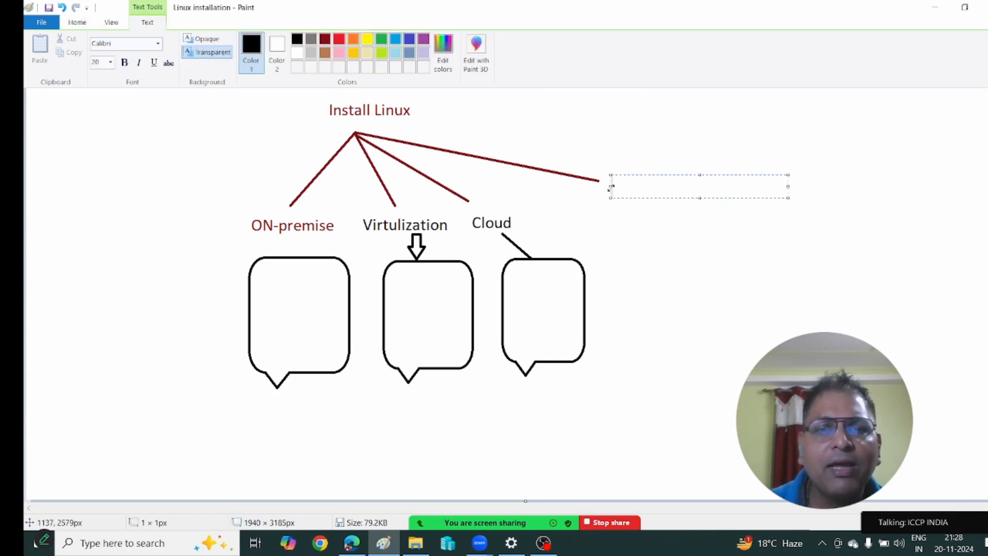
type("Lin")
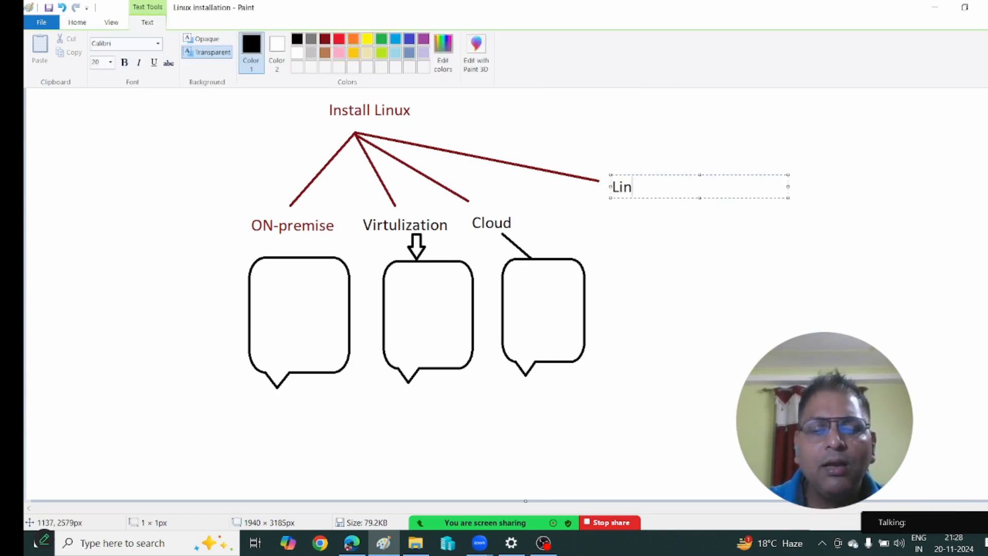
type("ux ---")
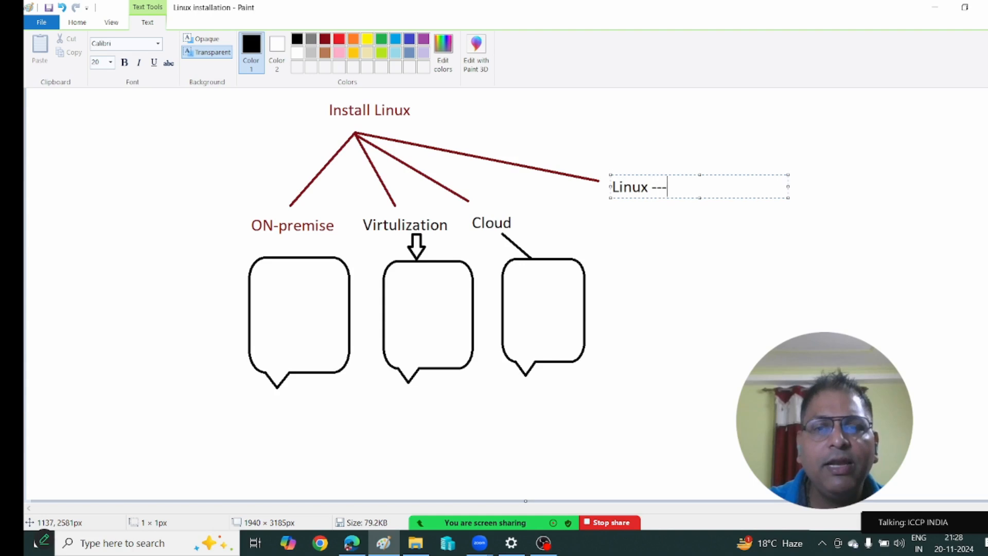
type("- Containe")
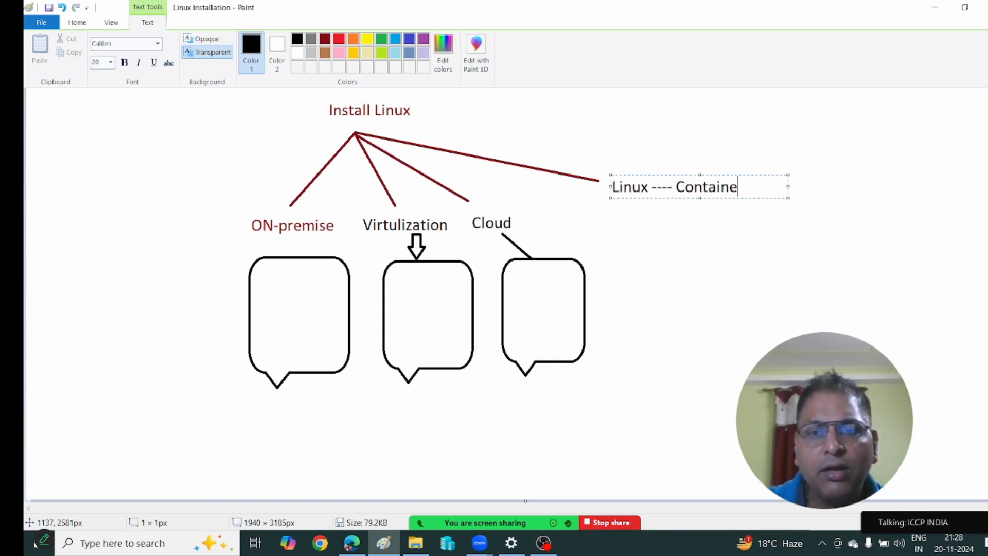
type("r")
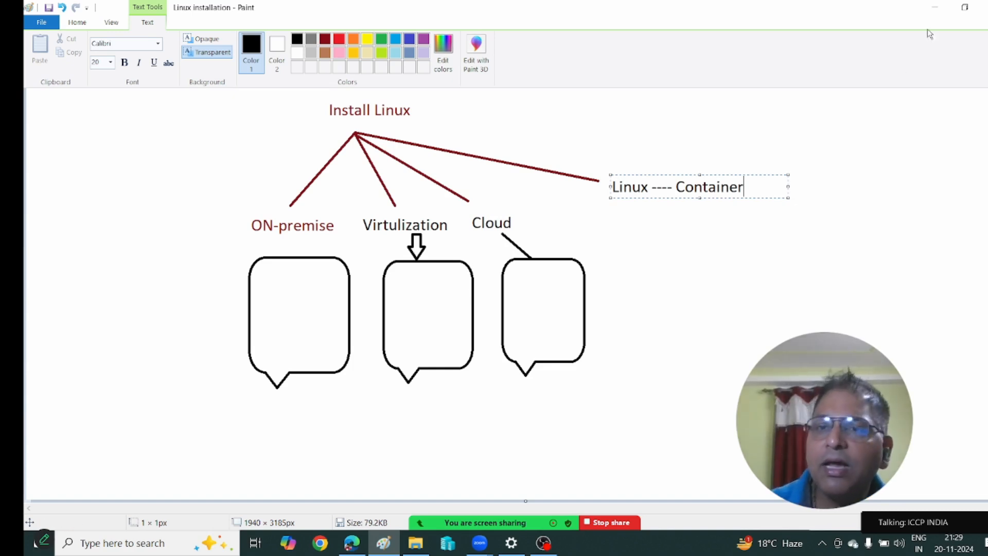
left_click(935, 8)
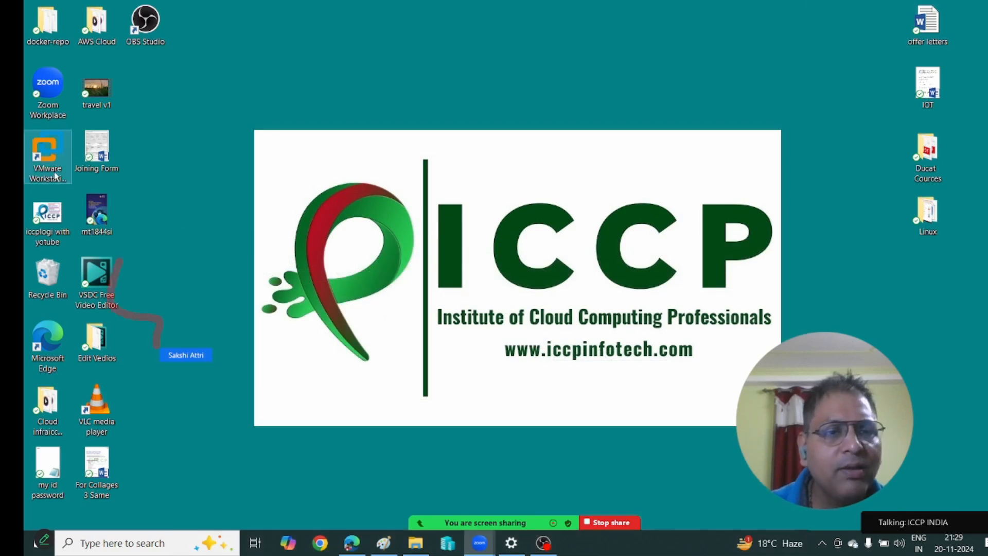
Launch Hyper-V Manager from the taskbar, showing Linux-vm1 as Off.
mouse_move(409, 523)
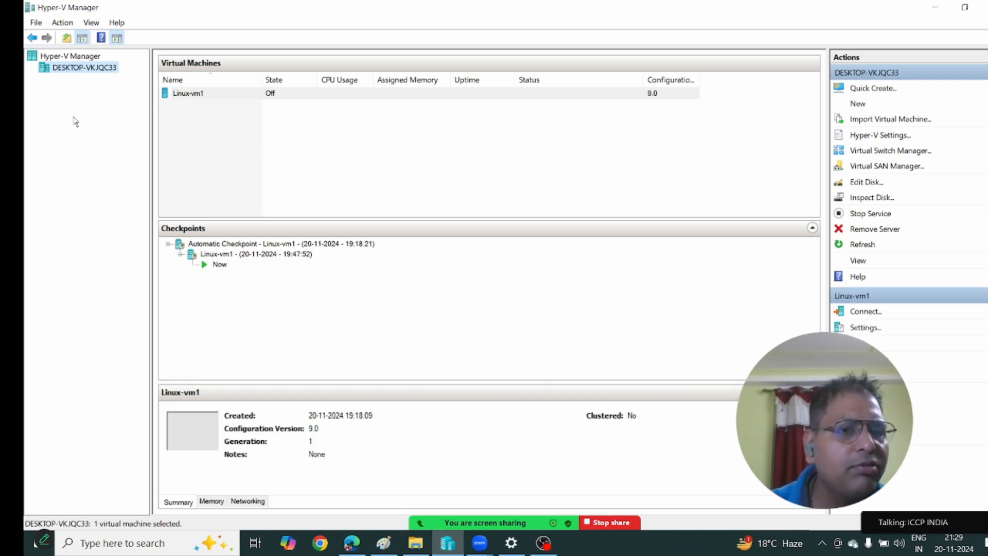
Open Virtual Switch Manager from the Hyper-V host's context menu.
right_click(95, 75)
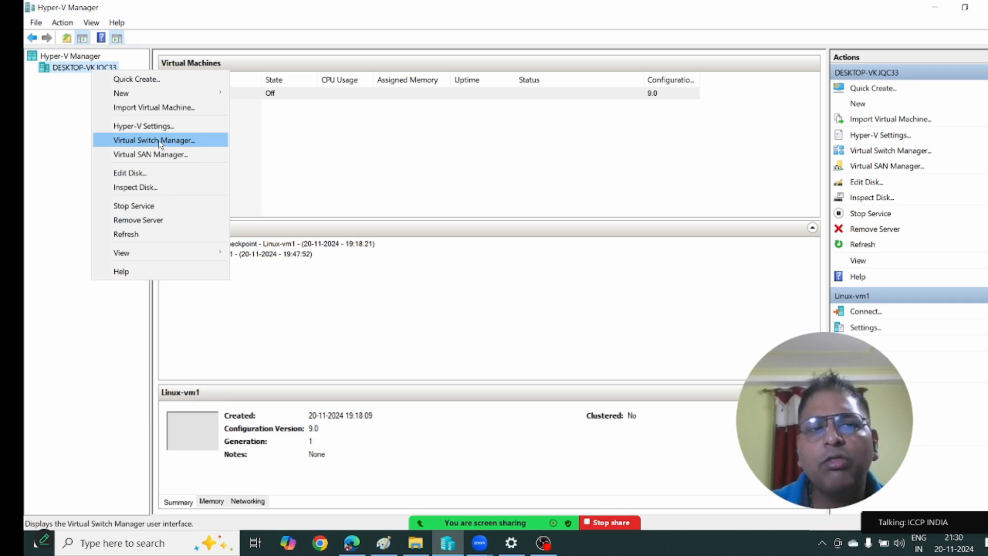
left_click(159, 142)
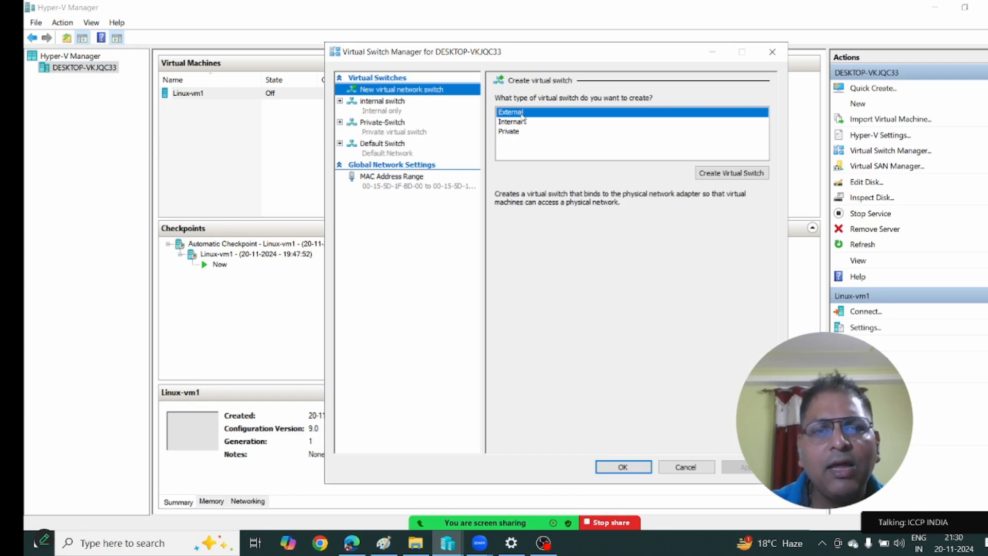
Create an external switch named Linux-Switch on the Intel Dual Band Wireless-AC 8260 and apply it.
left_click(742, 175)
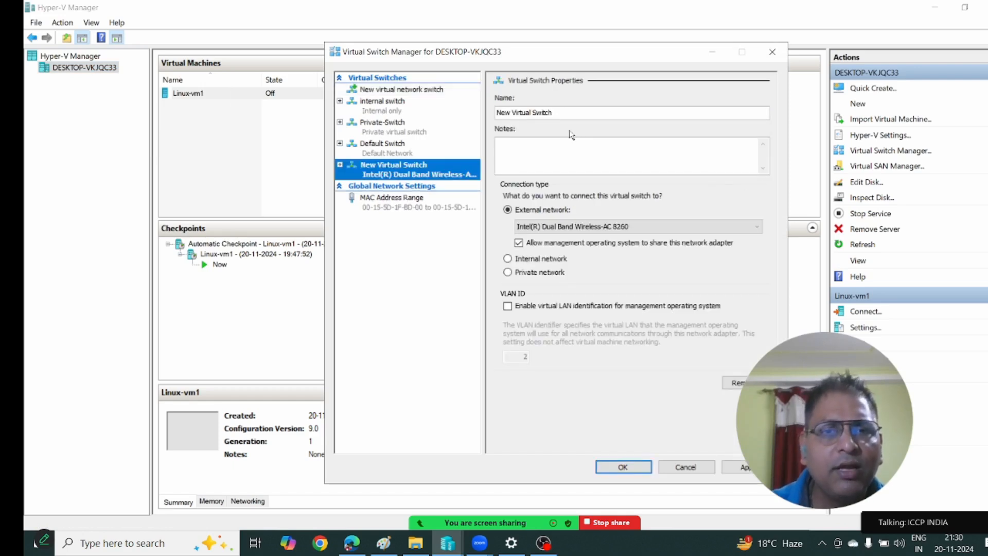
left_click(573, 112)
key("BackSpace")
key("BackSpace")
key("BackSpace")
key("BackSpace")
key("BackSpace")
key("BackSpace")
key("BackSpace")
key("BackSpace")
key("BackSpace")
key("BackSpace")
key("BackSpace")
key("BackSpace")
key("BackSpace")
key("BackSpace")
key("BackSpace")
key("BackSpace")
key("BackSpace")
key("BackSpace")
type("Linux-Swi")
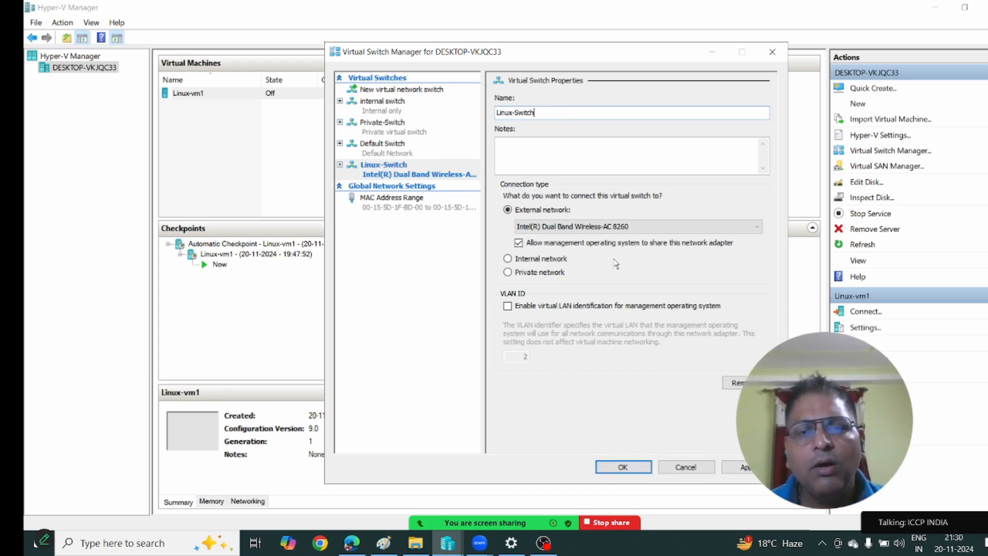
left_click(609, 226)
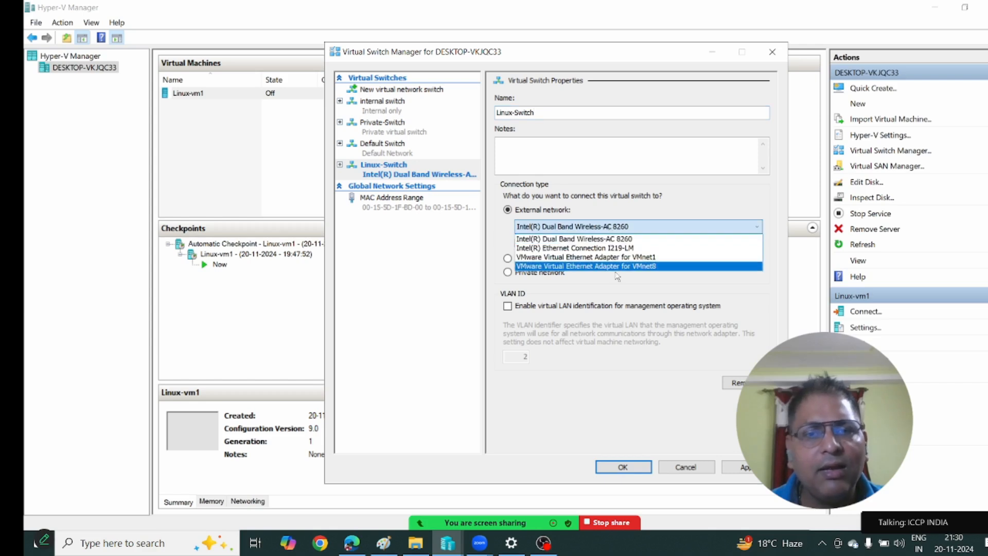
left_click(623, 239)
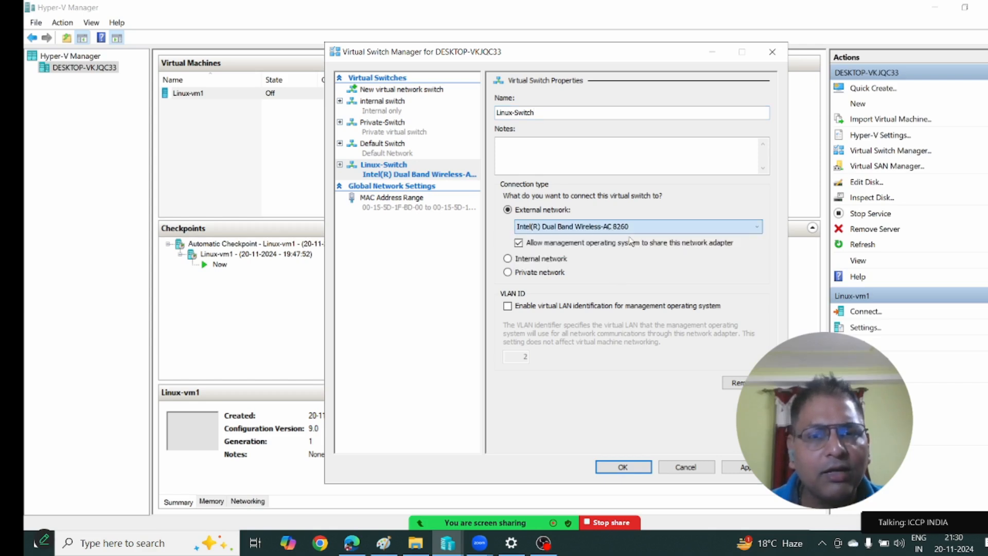
left_click(624, 468)
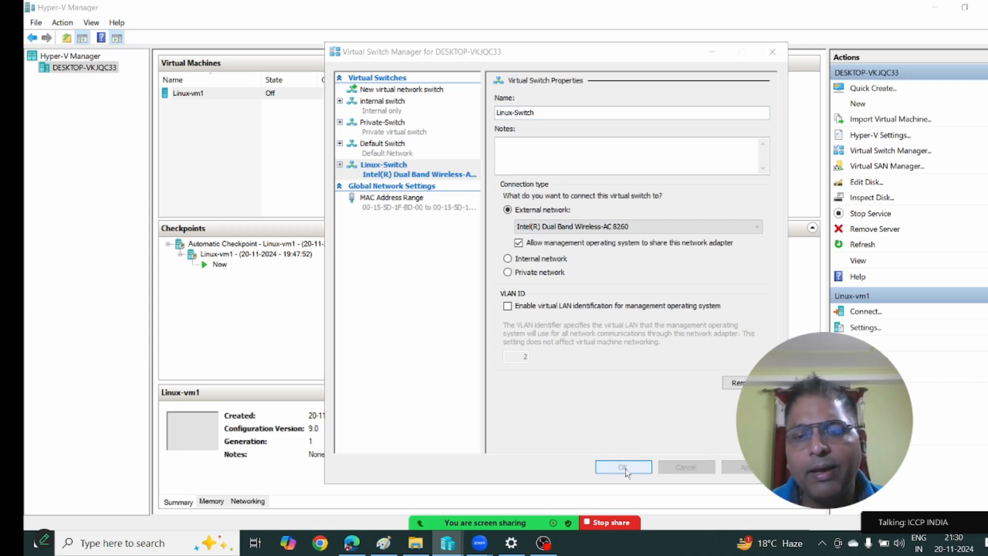
left_click(591, 311)
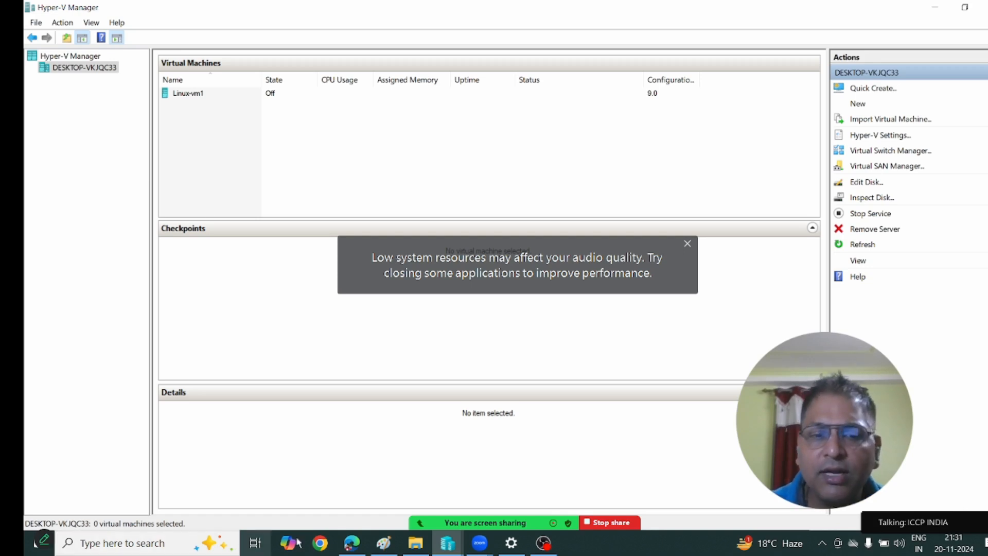
Open File Explorer and browse to the ISO File folder on MY-DATA (D:).
left_click(416, 543)
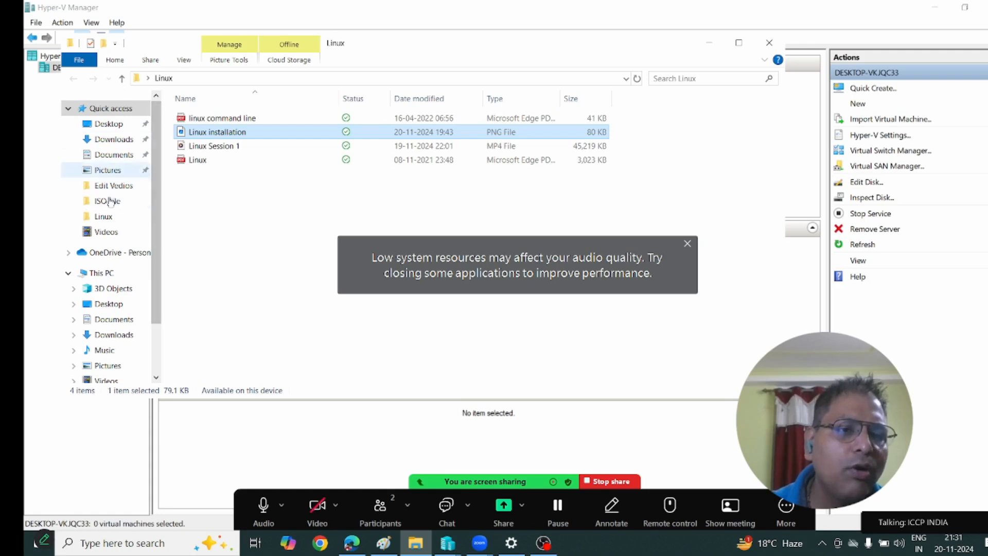
scroll(126, 221, "down", 1)
left_click(127, 370)
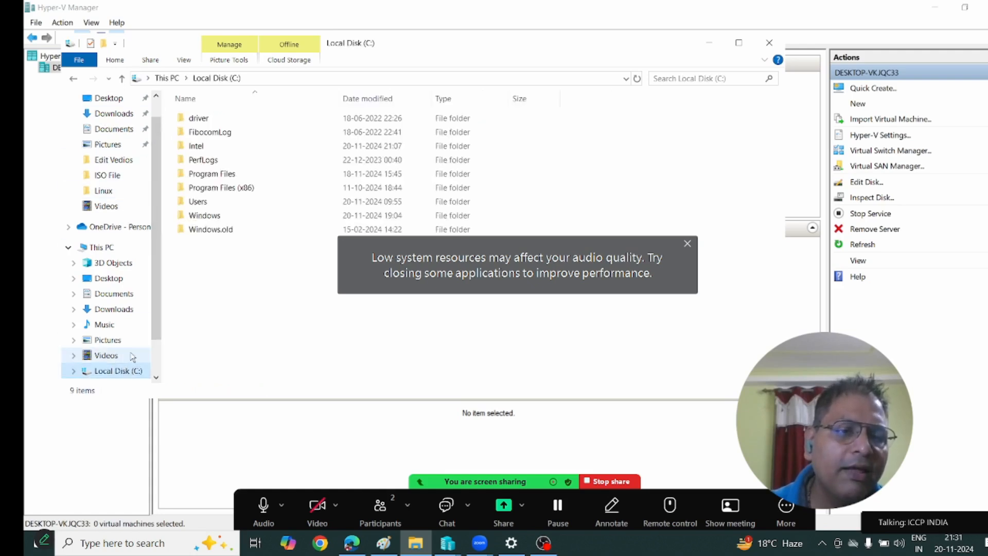
left_click(130, 355)
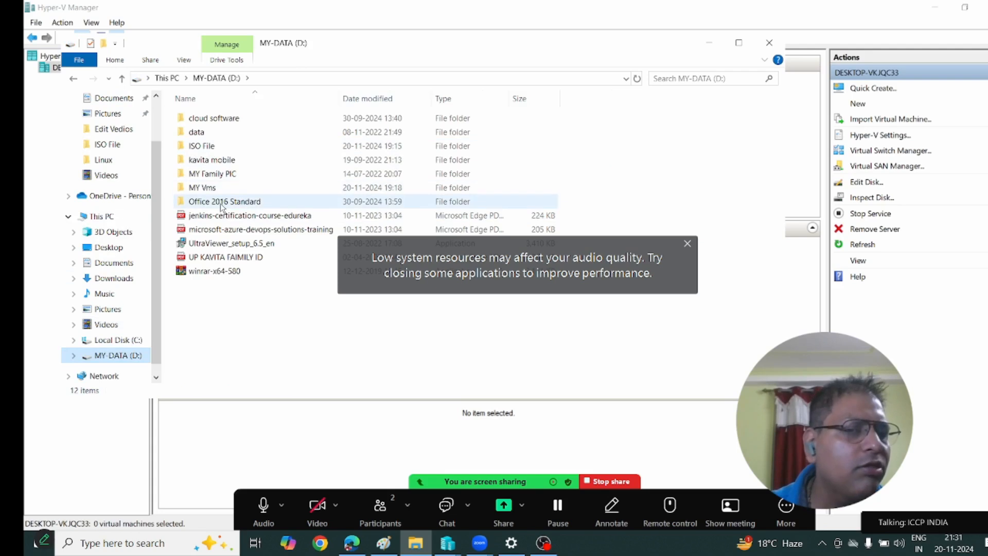
double_click(208, 147)
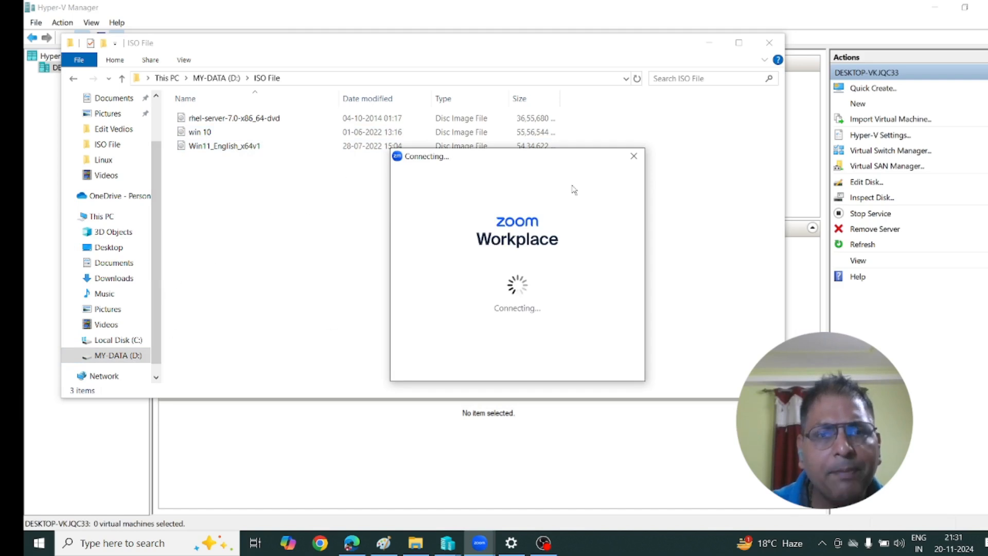
Rearrange the Explorer windows and Zoom popup, then return to MY-DATA (D:).
left_click(566, 46)
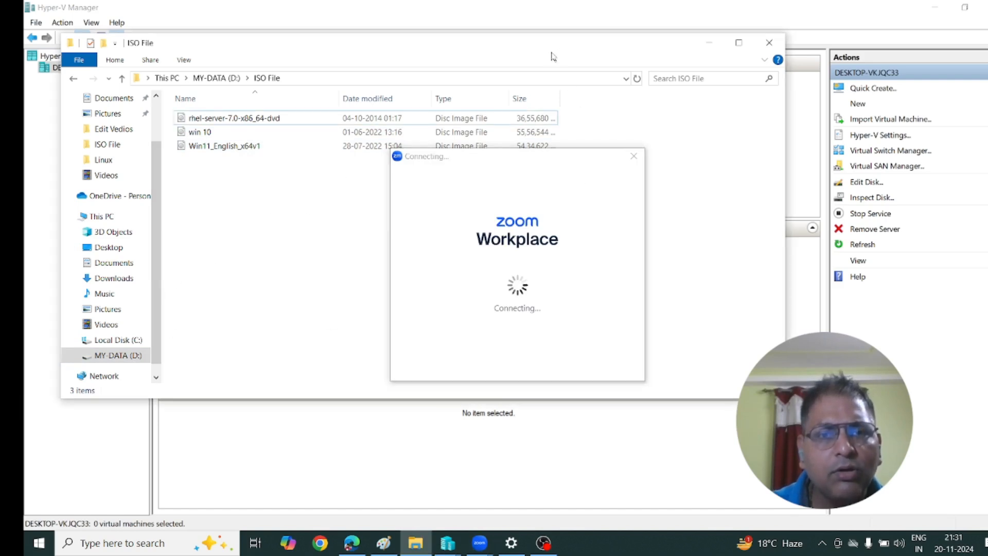
left_click_drag(553, 52, 570, 224)
left_click_drag(539, 164, 646, 544)
left_click_drag(545, 216, 562, 152)
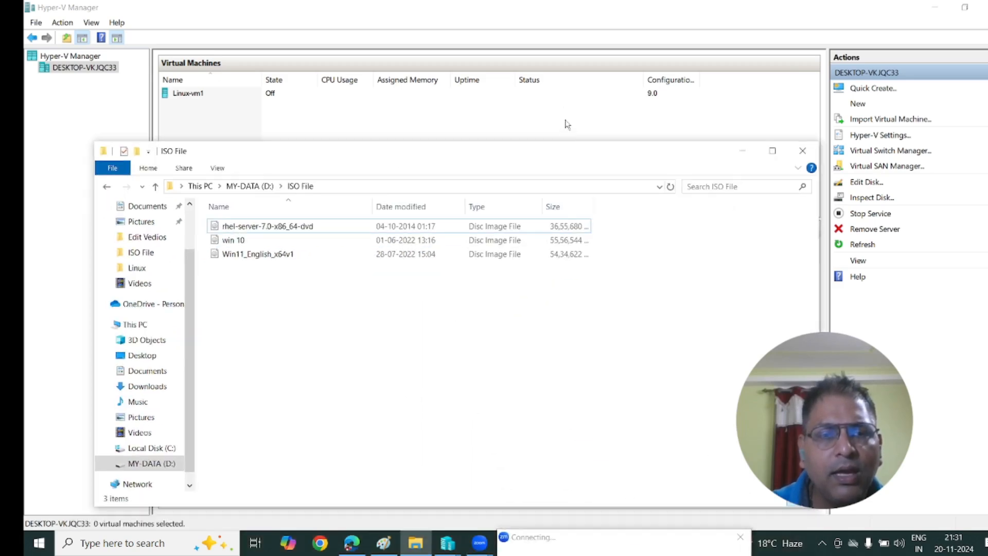
left_click_drag(428, 153, 446, 94)
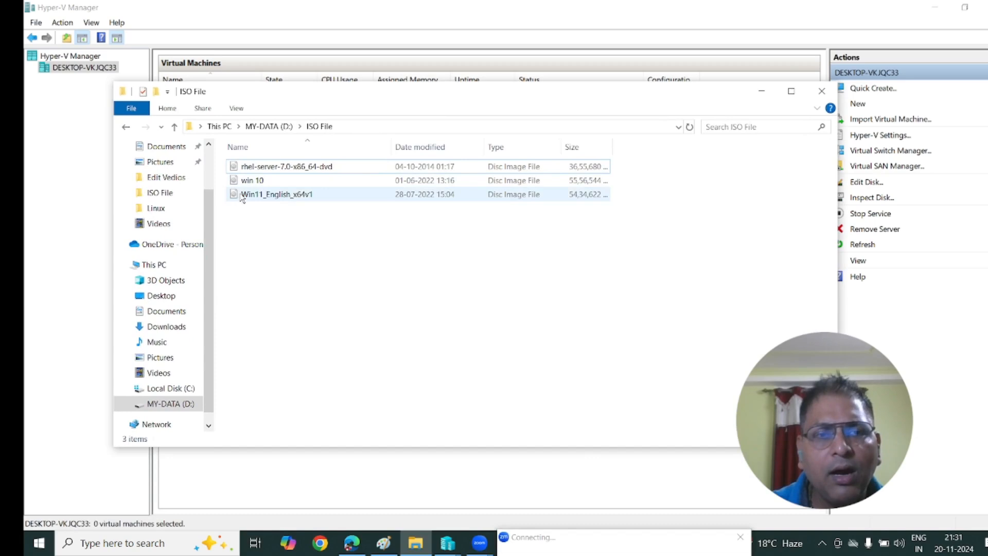
scroll(173, 381, "down", 1)
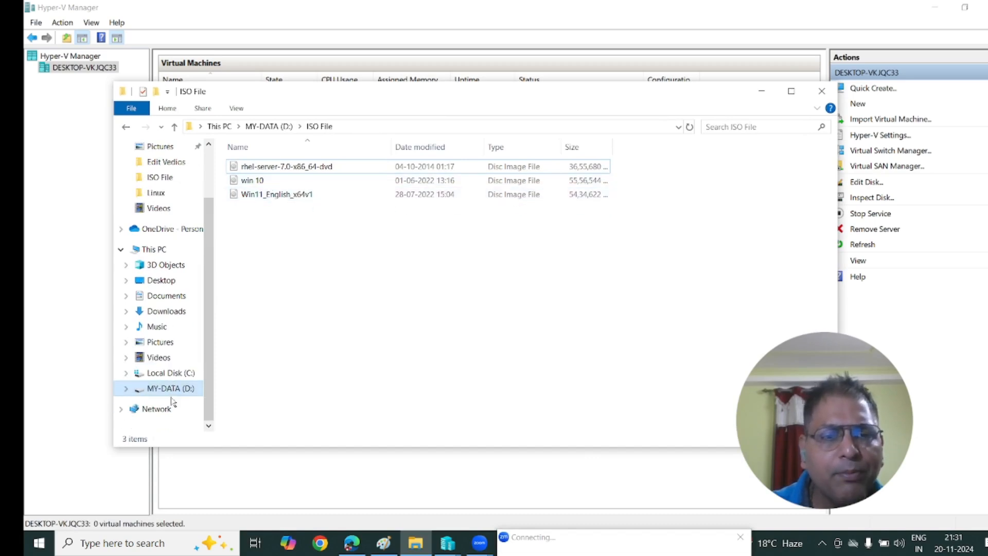
left_click(181, 394)
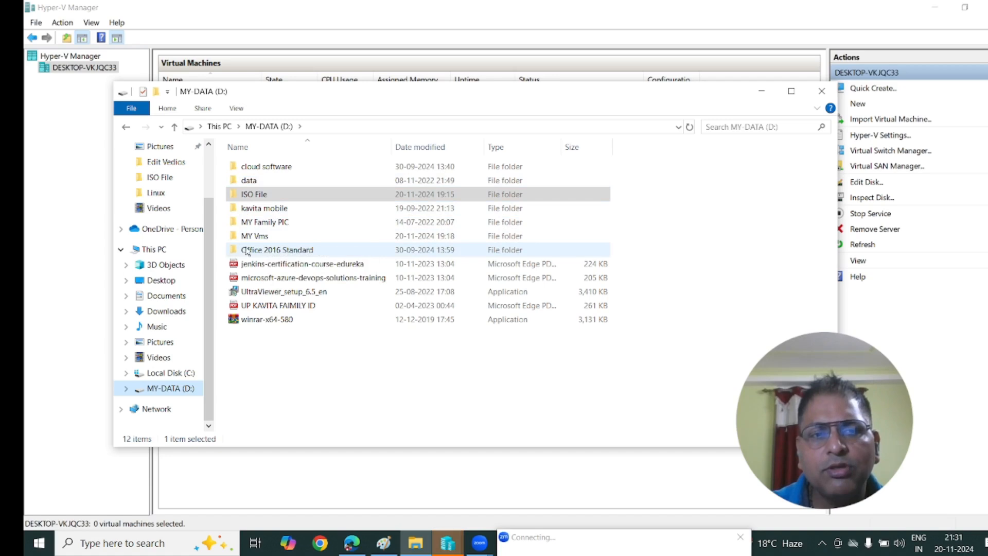
Dismiss the switch error, cancel Virtual Switch Manager, and minimize File Explorer.
left_click(446, 544)
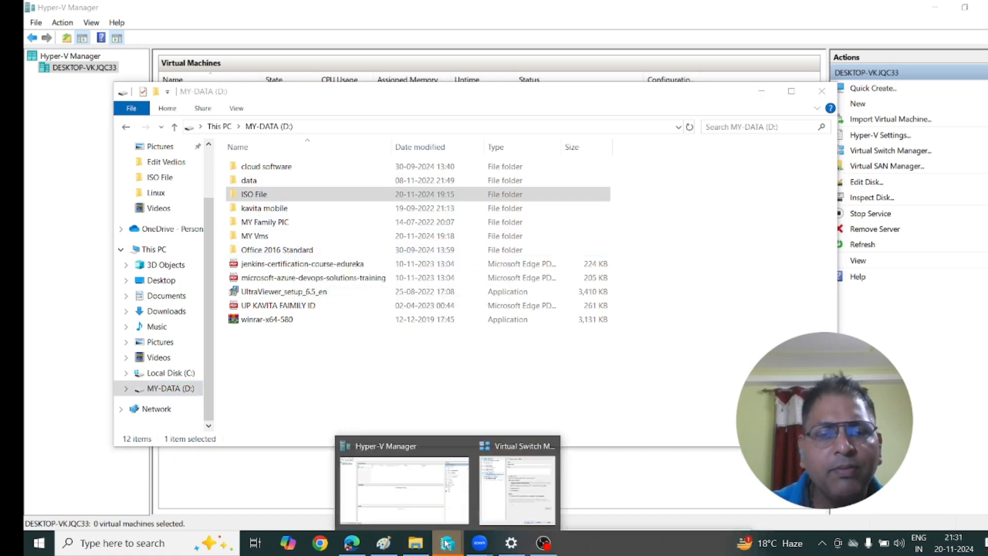
left_click(493, 495)
left_click(643, 292)
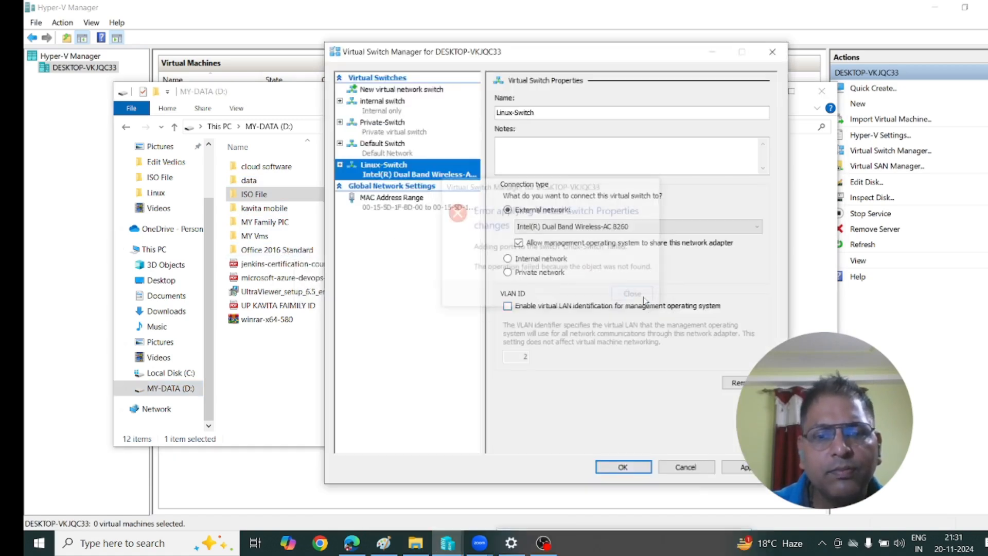
left_click(686, 467)
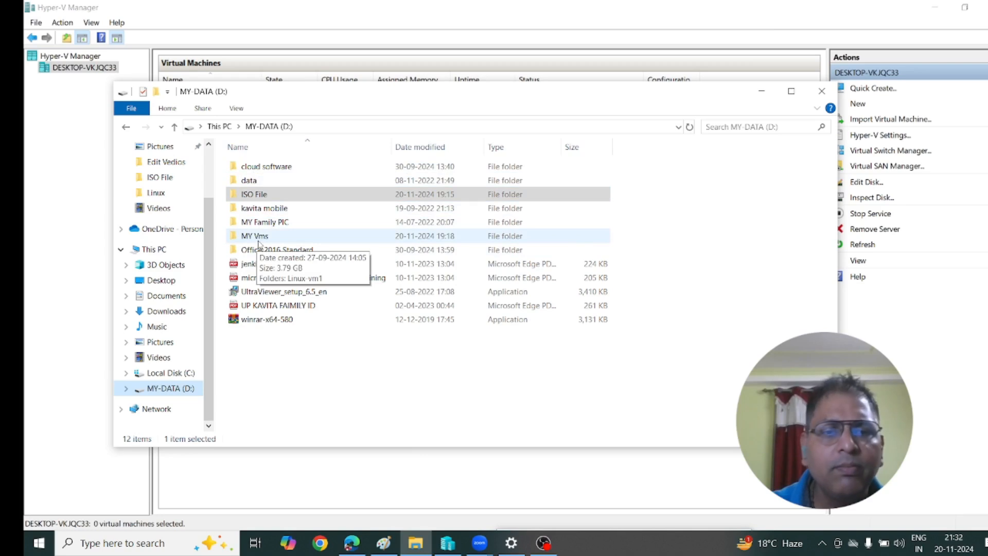
left_click(762, 92)
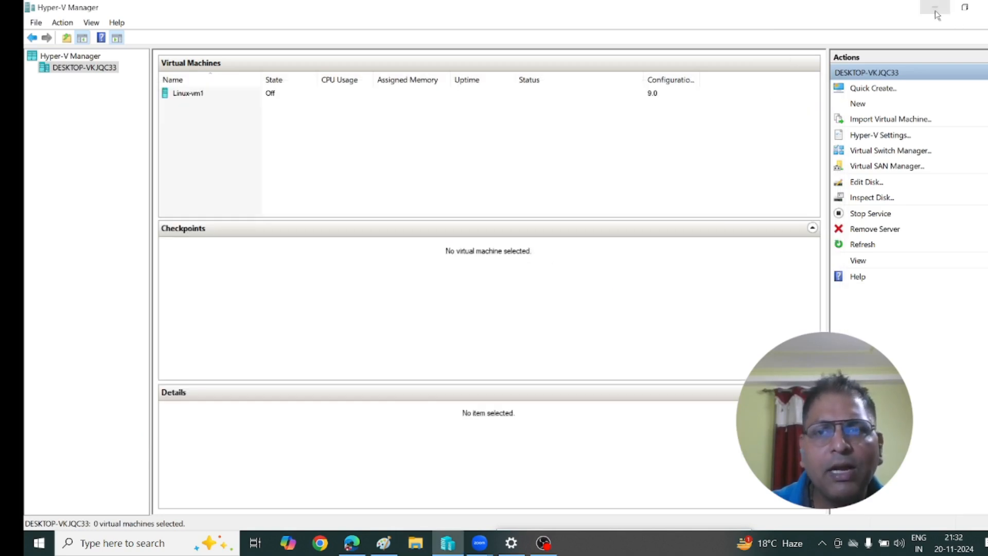
left_click(935, 13)
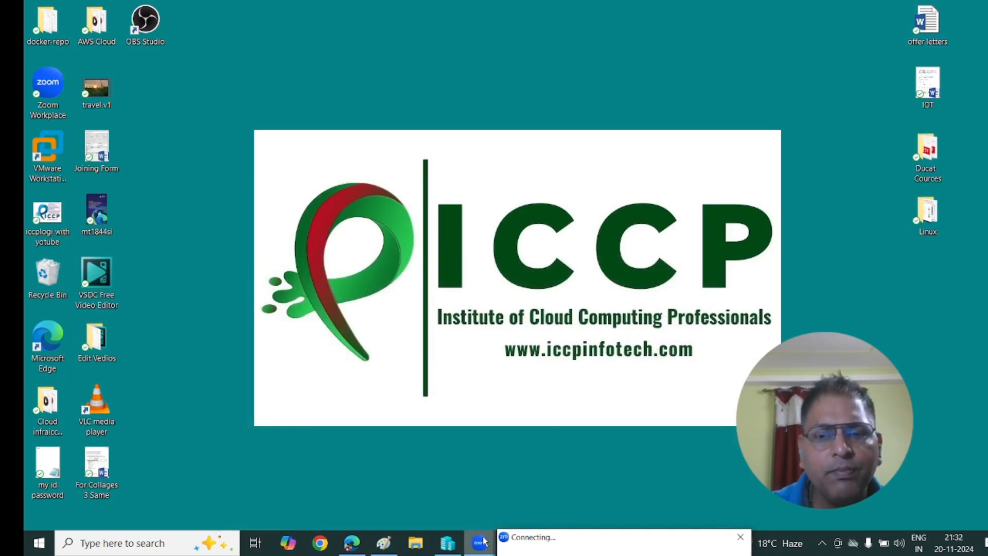
mouse_move(481, 539)
left_click(545, 509)
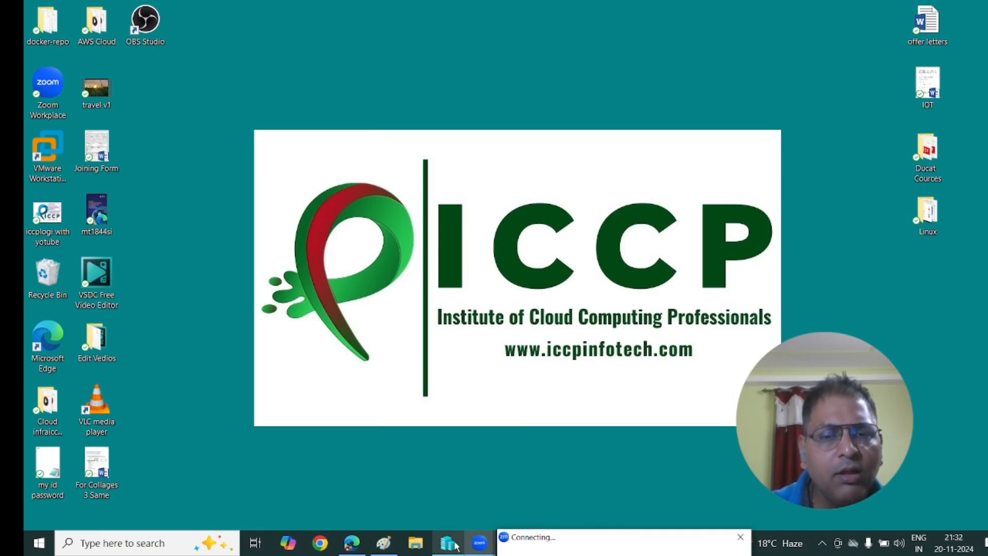
mouse_move(478, 547)
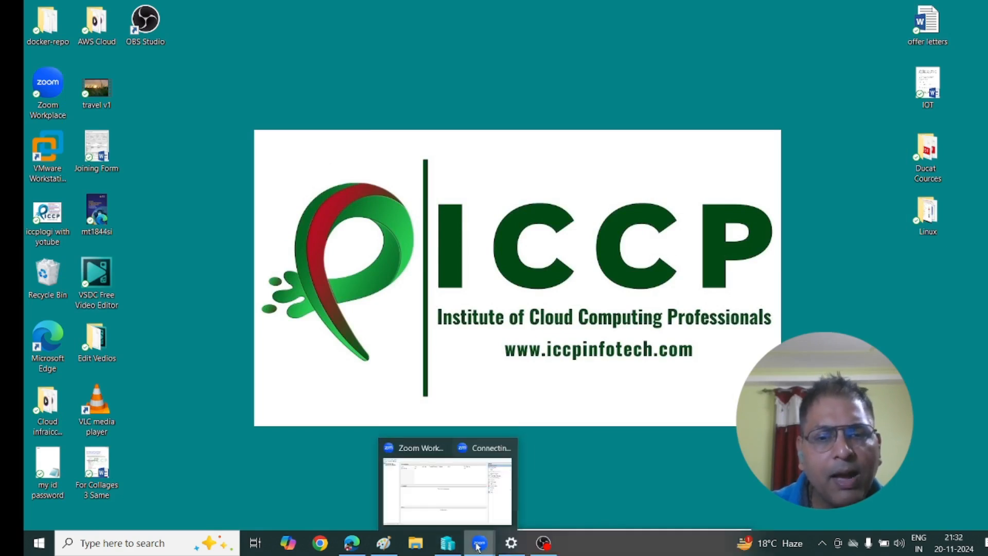
left_click(511, 500)
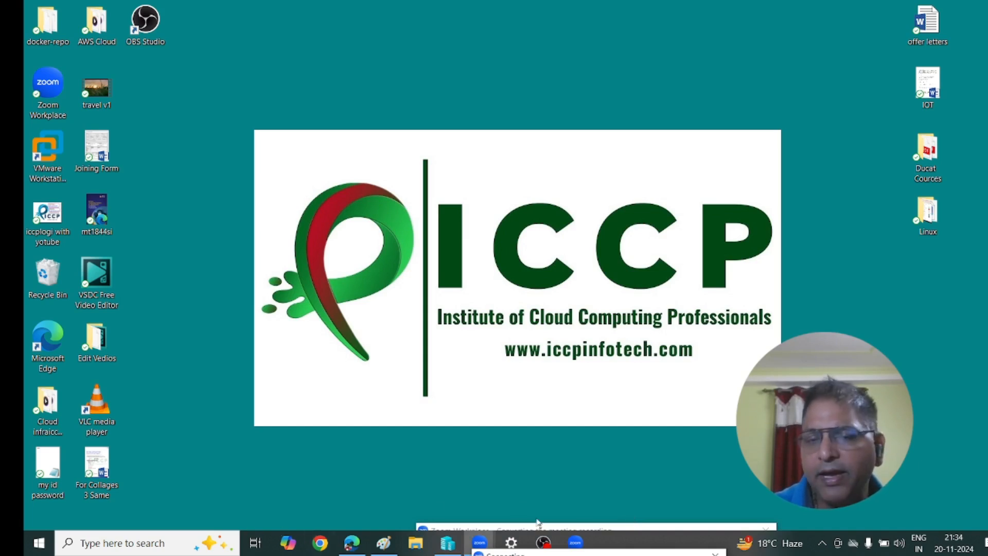
left_click(448, 542)
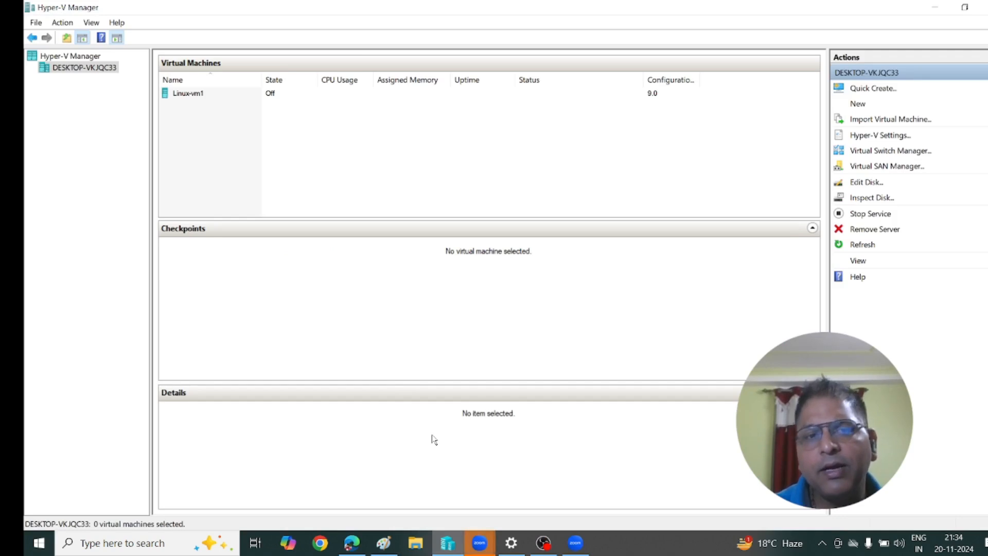
Start a new virtual machine named Linux-vm2 stored in D:\MY Vms\.
left_click(861, 106)
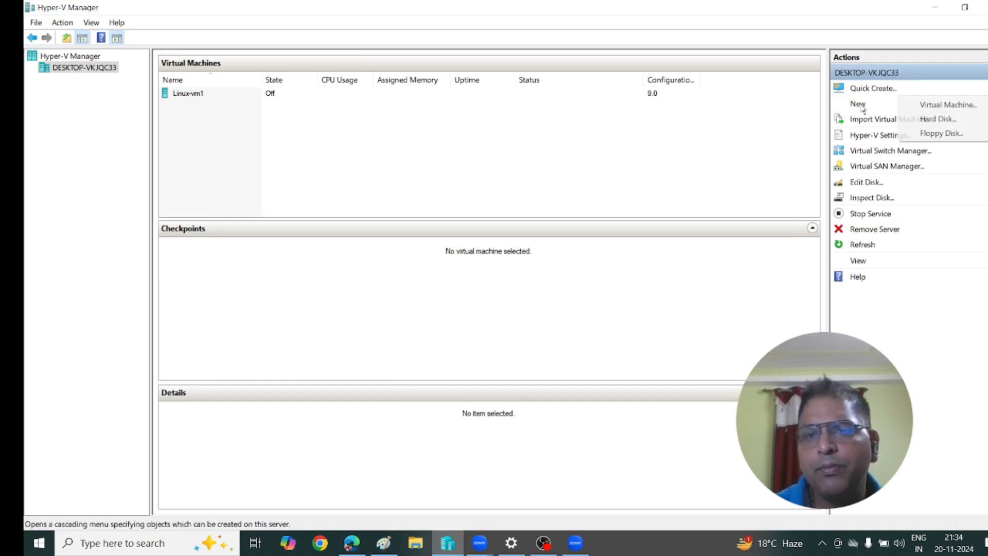
left_click(938, 105)
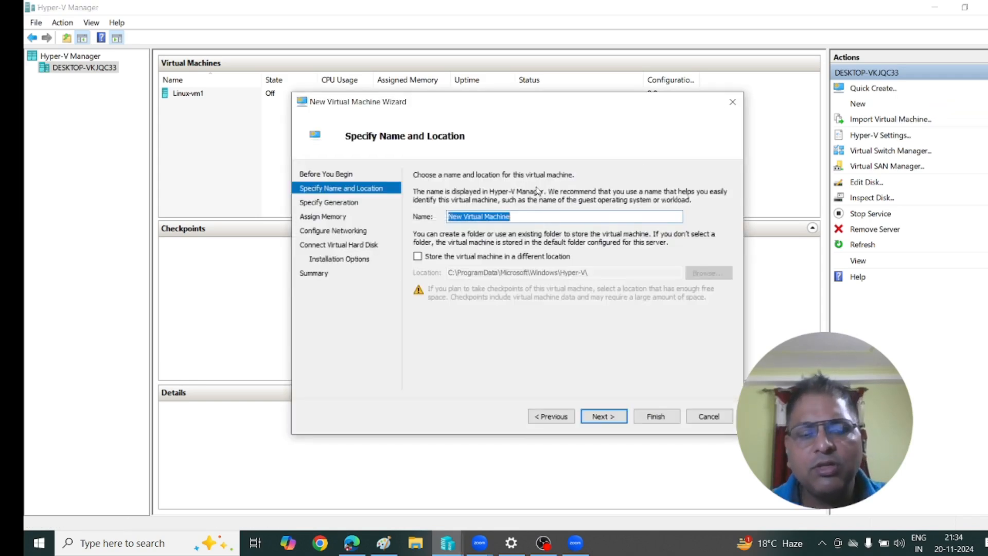
type("Linux-vm2")
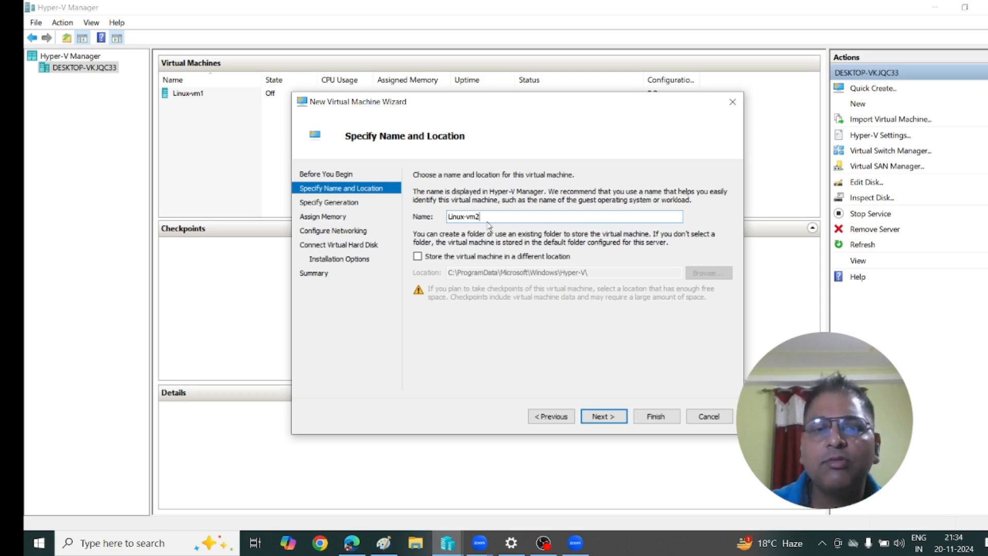
left_click(417, 257)
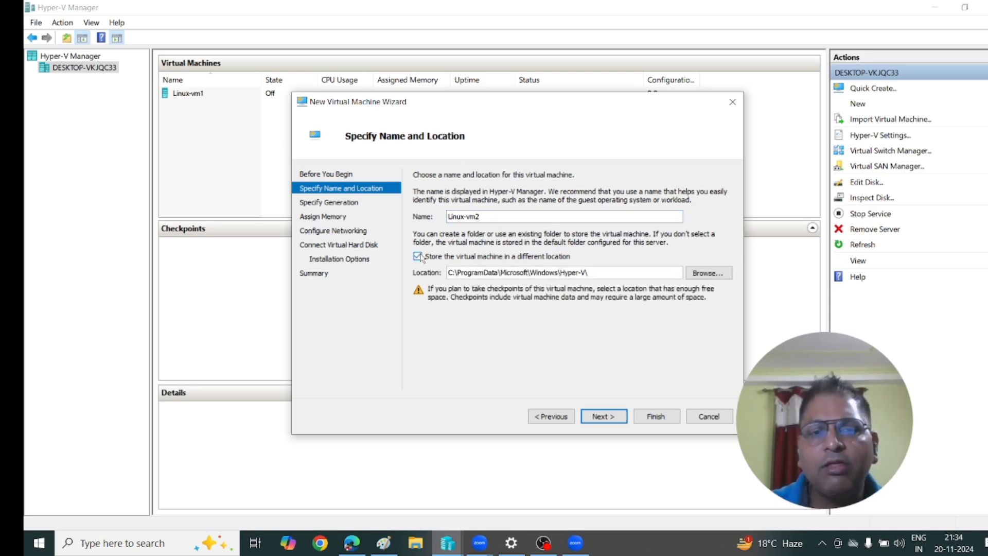
left_click(697, 273)
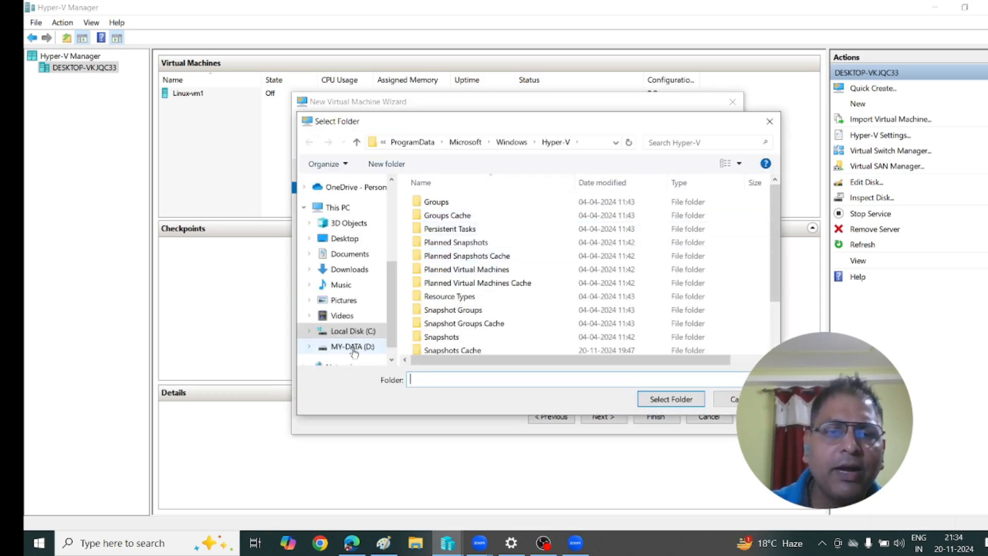
left_click(353, 346)
left_click(447, 269)
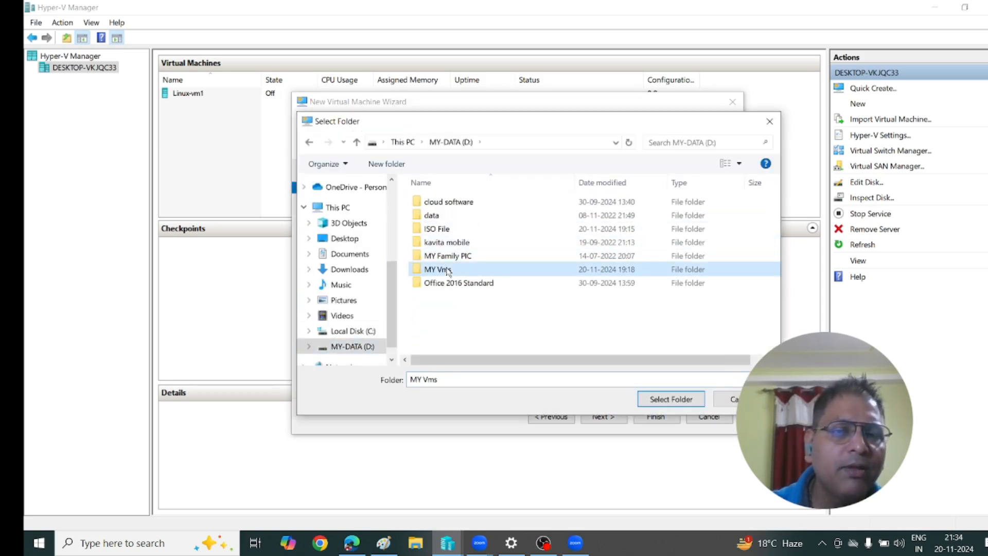
left_click(660, 396)
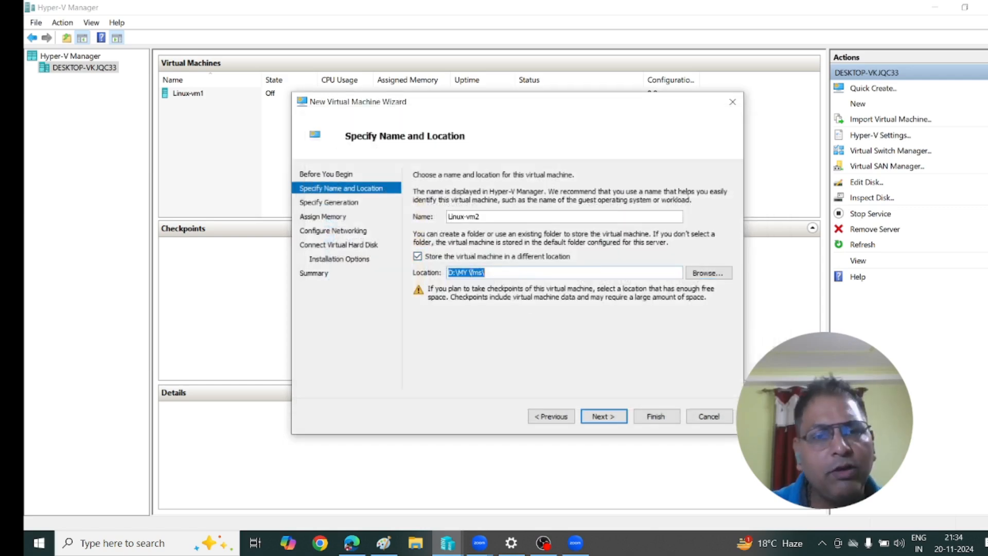
left_click(605, 418)
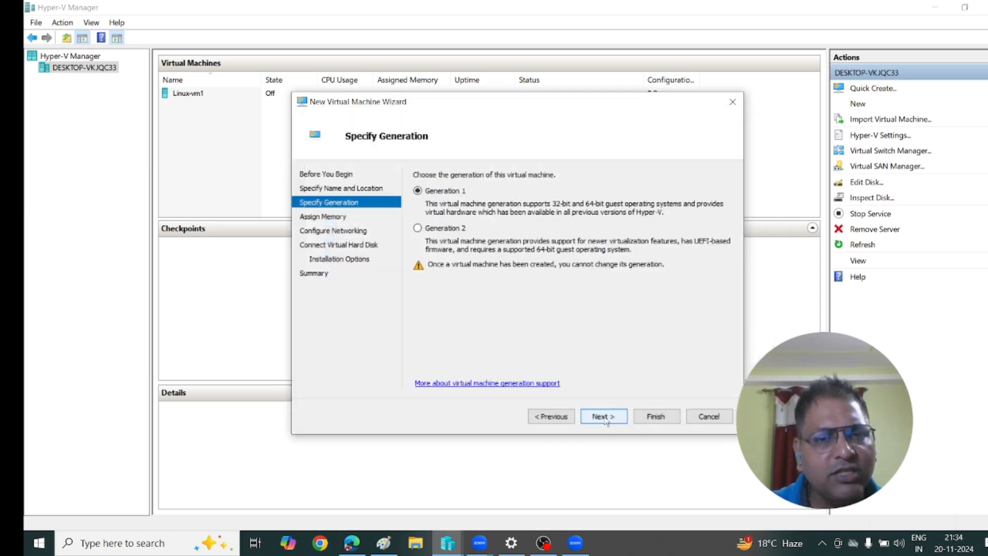
Give Linux-vm2 4000 MB startup memory and connect it to the internal switch.
left_click(606, 418)
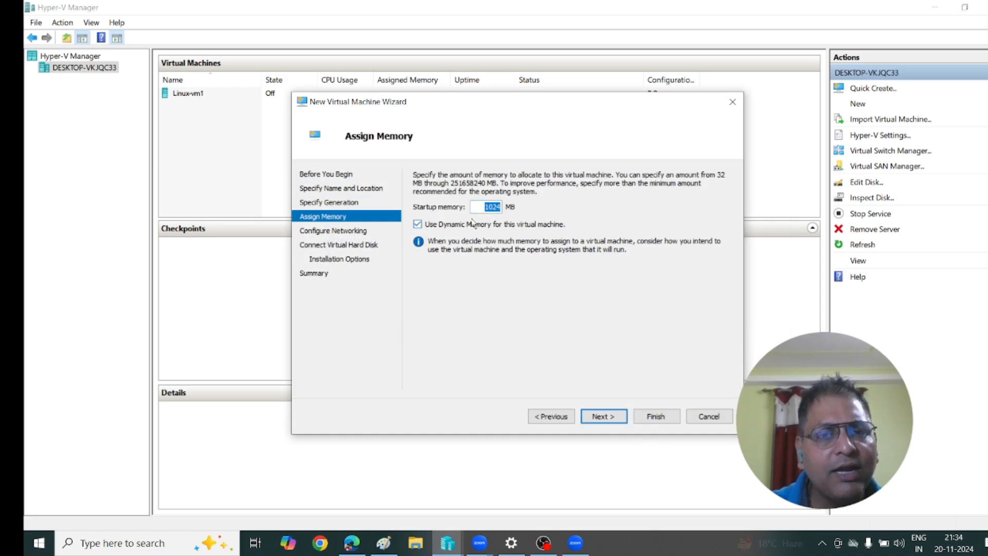
type("4000")
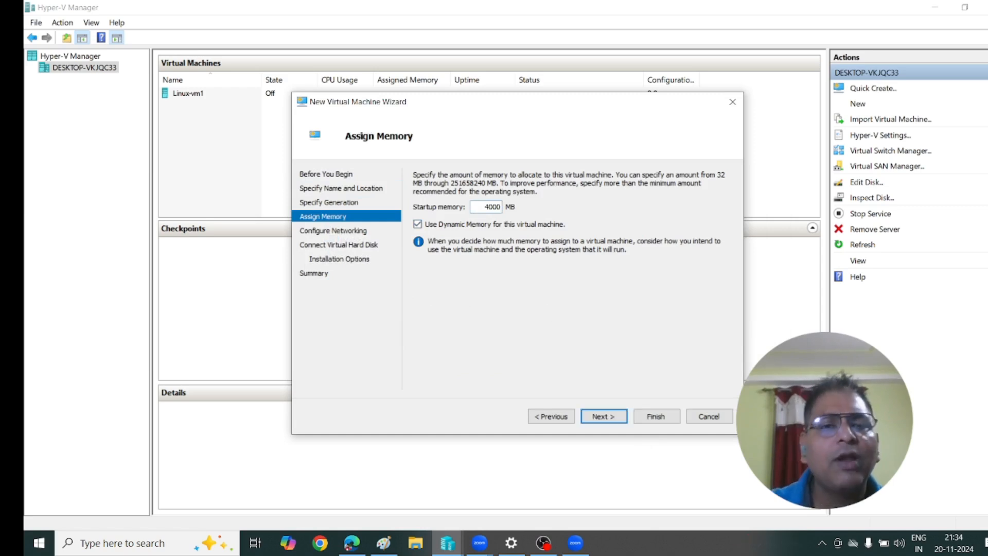
left_click(604, 417)
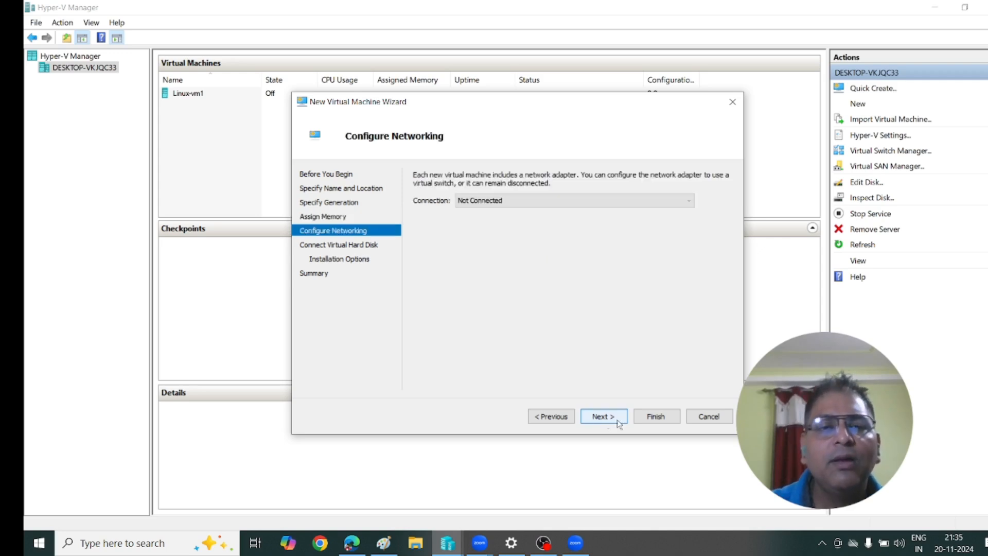
left_click(555, 198)
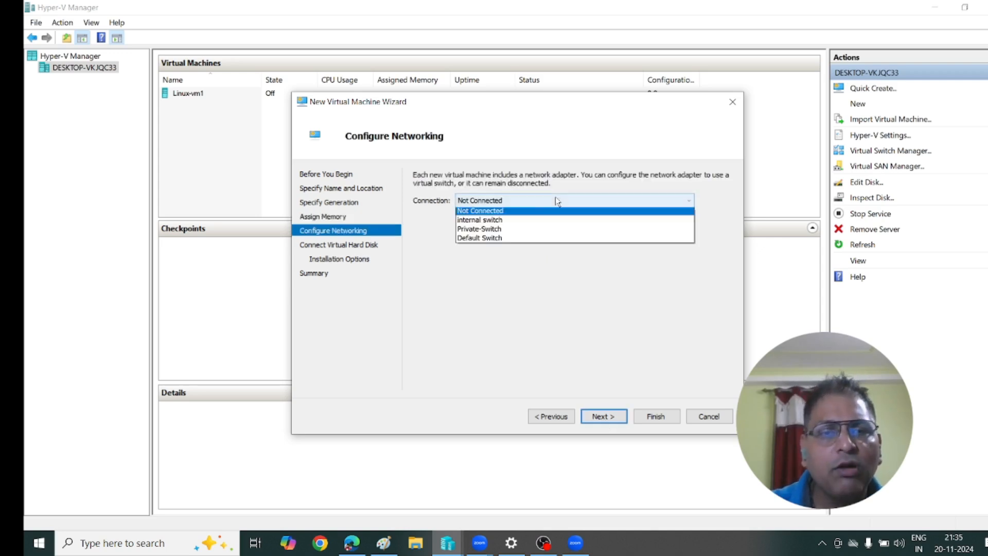
left_click(510, 222)
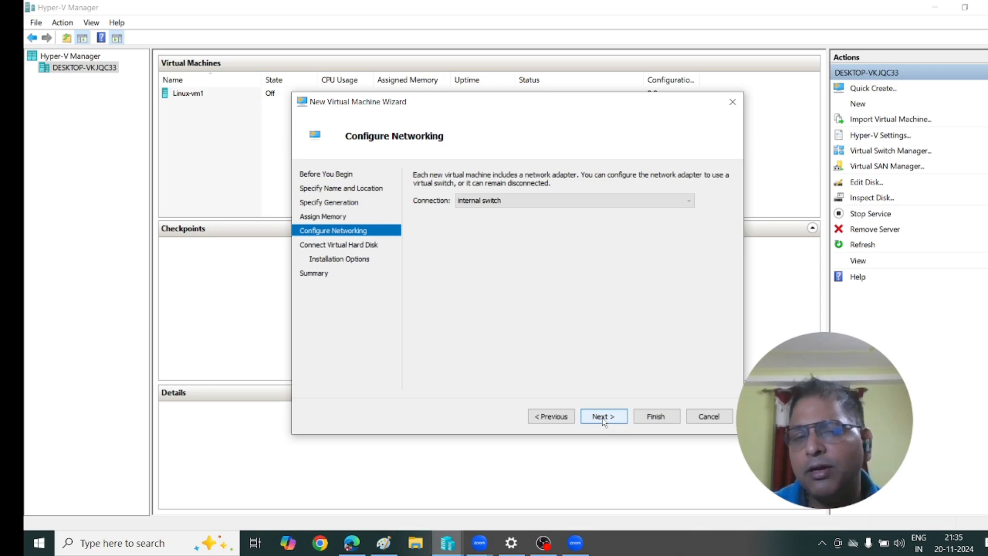
left_click(603, 417)
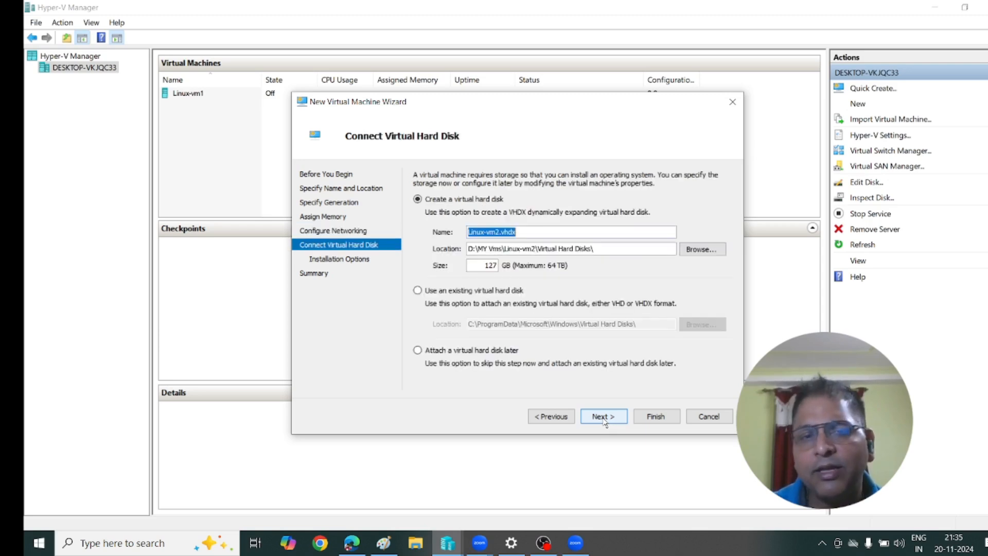
Set the virtual hard disk size to 50 GB.
double_click(483, 265)
type("50")
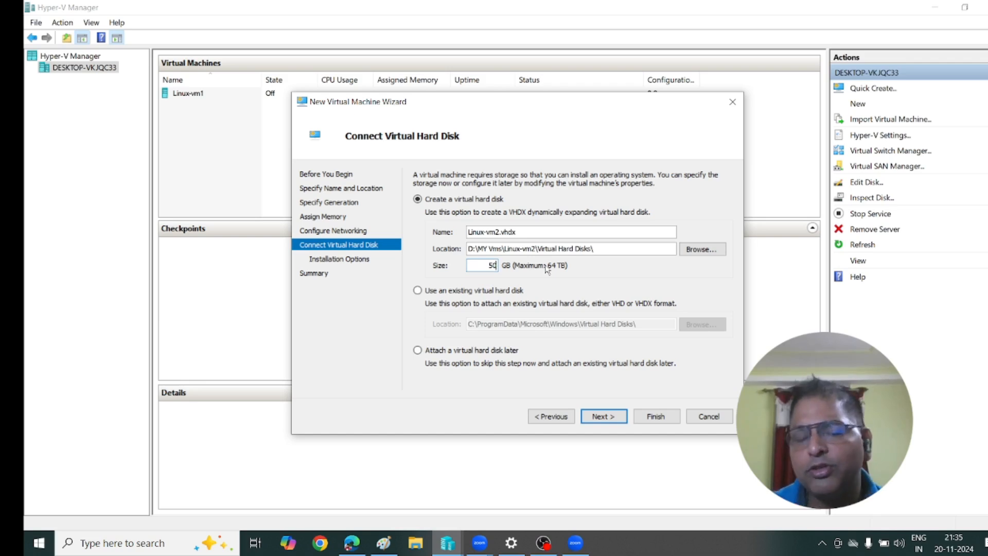
left_click(602, 416)
Attach the rhel-server-7.0-x86_64-dvd ISO as install media and finish creating Linux-vm2.
left_click(473, 217)
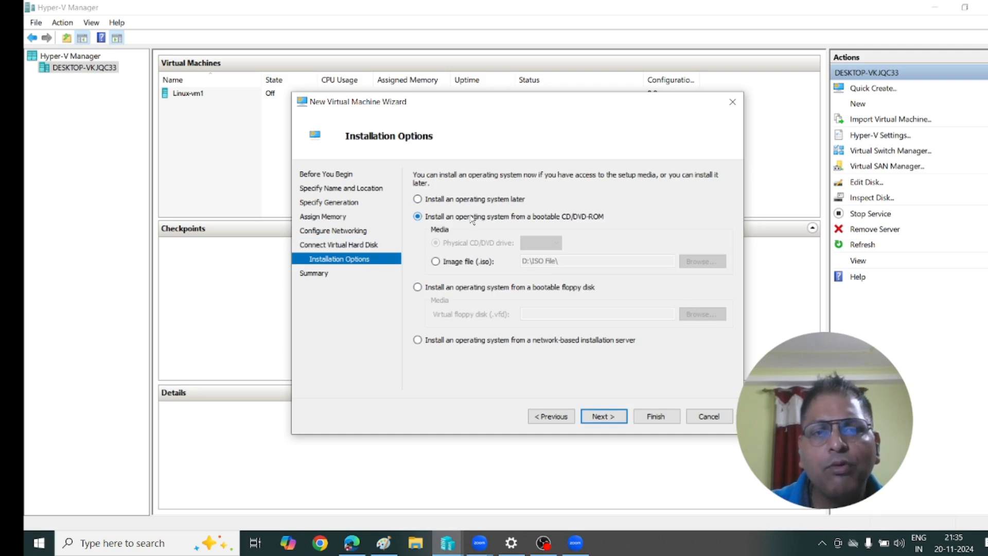
left_click(466, 262)
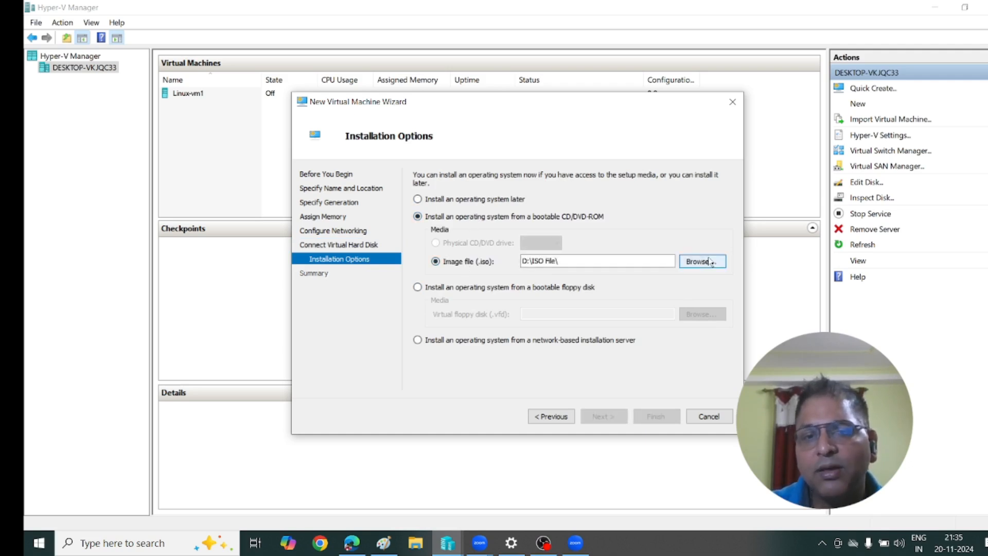
left_click(701, 262)
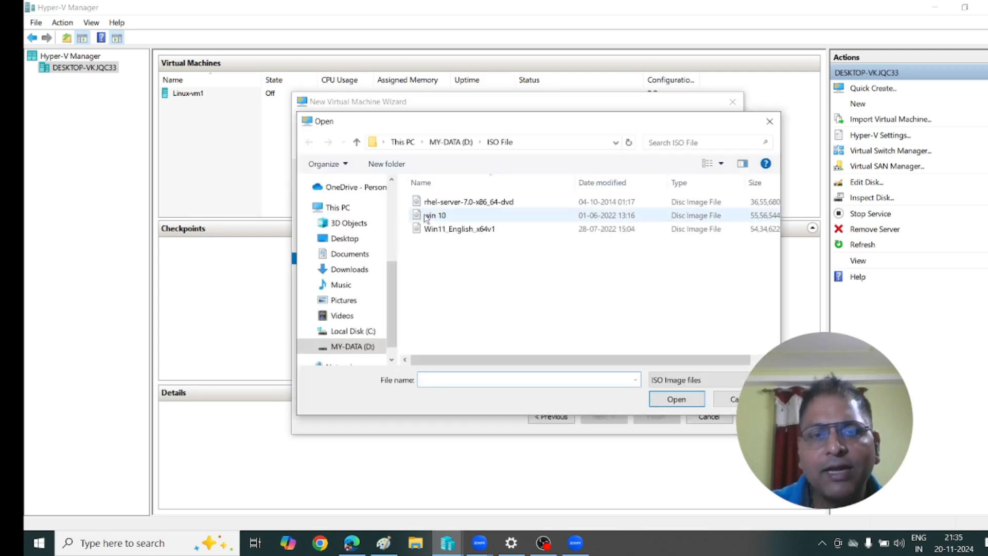
left_click(437, 205)
left_click(674, 400)
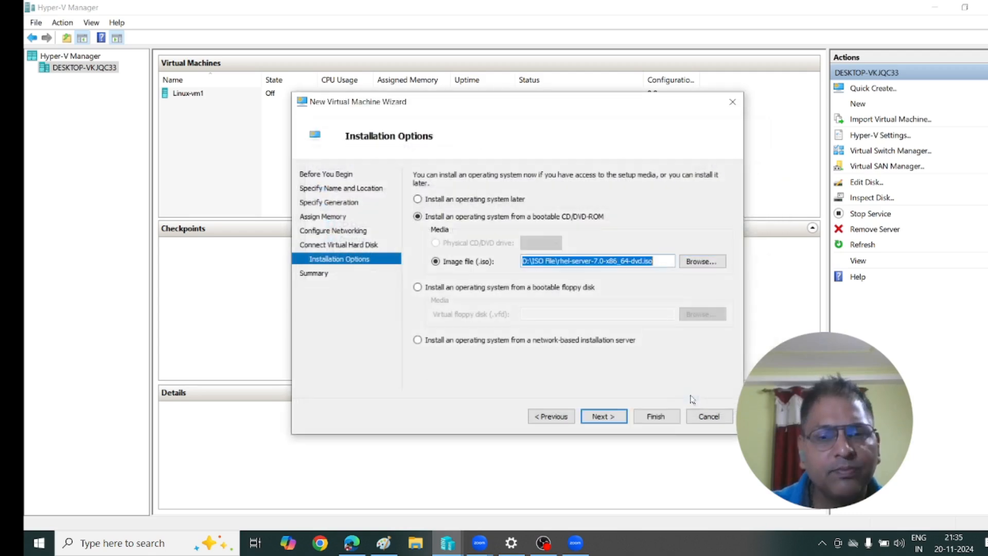
left_click(603, 417)
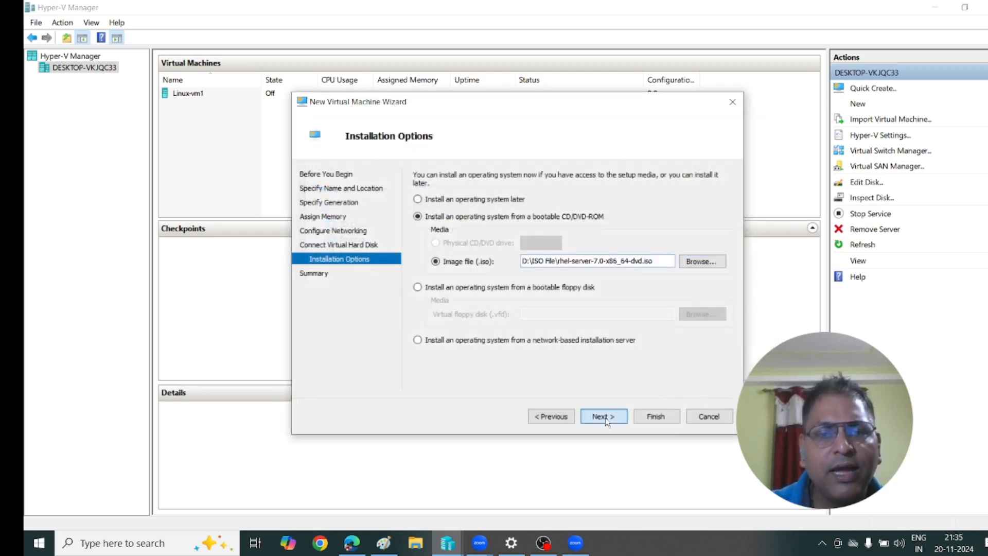
left_click(660, 418)
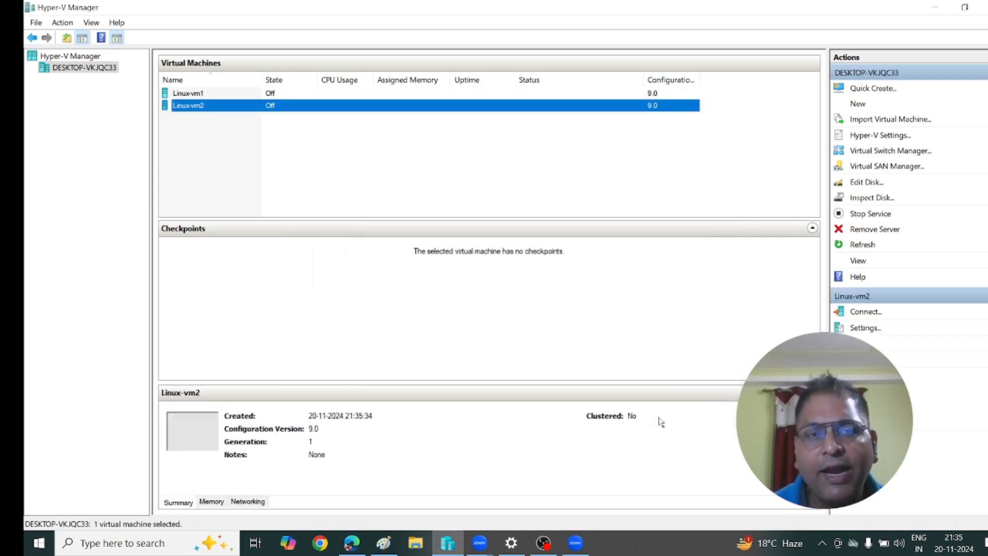
Connect to the Linux-vm2 console and power the VM on.
right_click(205, 109)
left_click(244, 114)
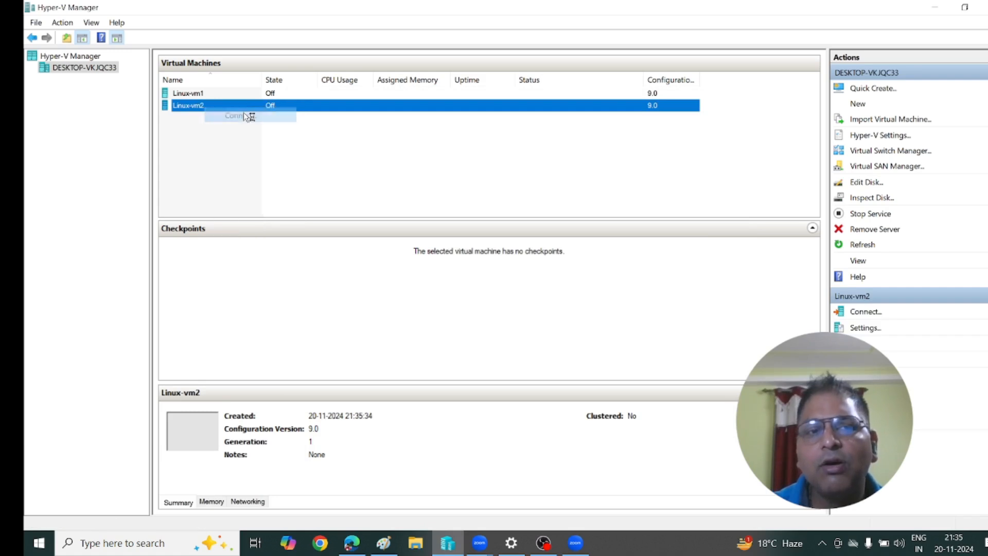
double_click(243, 110)
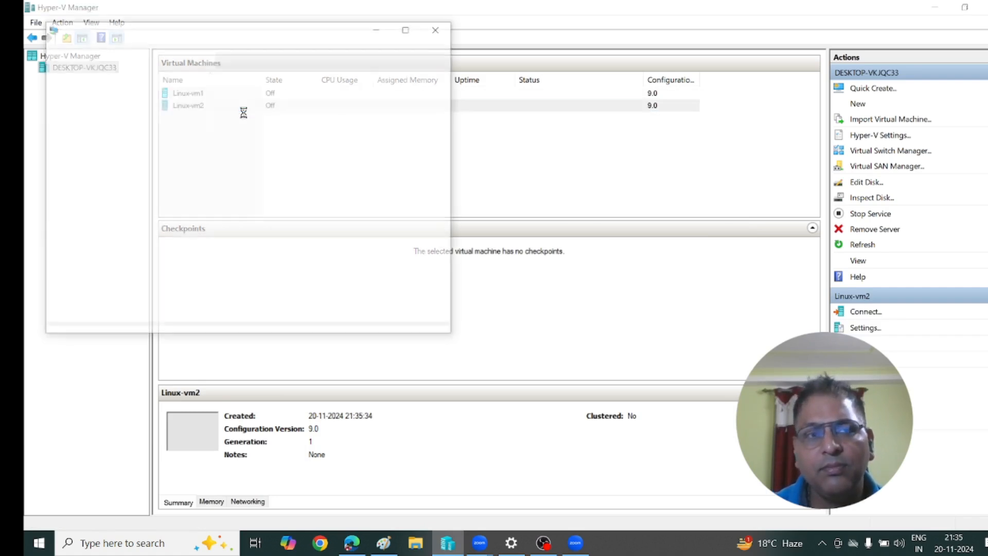
left_click(248, 214)
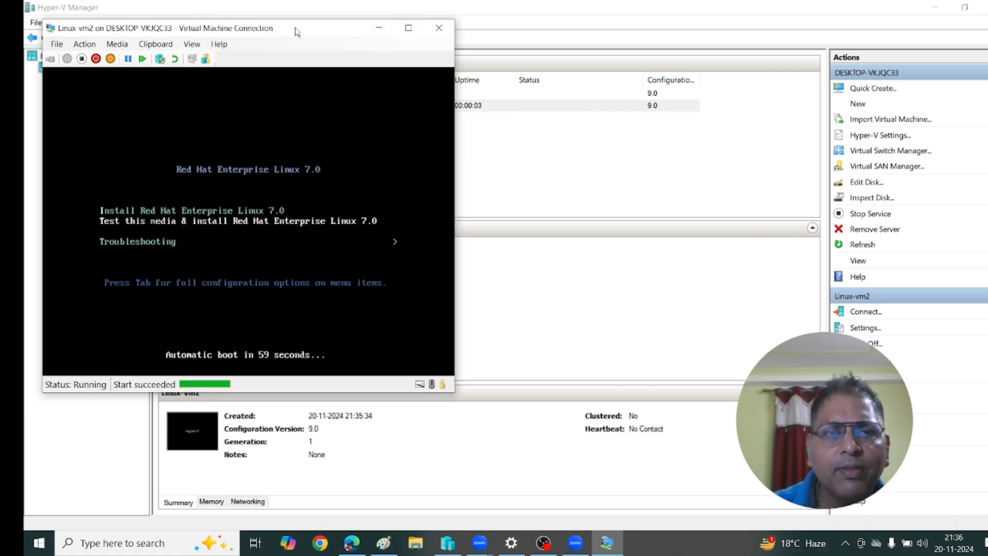
Choose Install Red Hat Enterprise Linux 7.0 in the boot menu to start the installer.
double_click(297, 27)
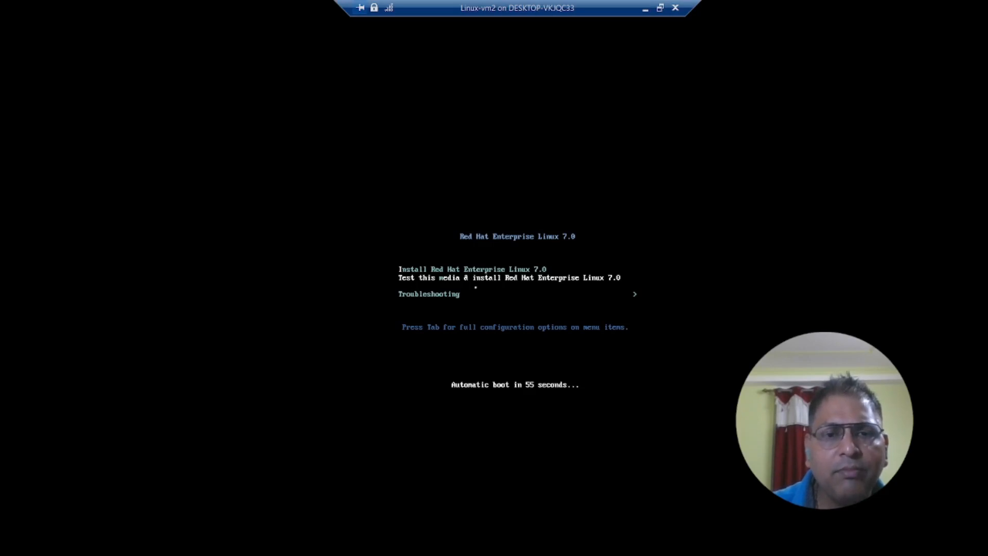
key("Up")
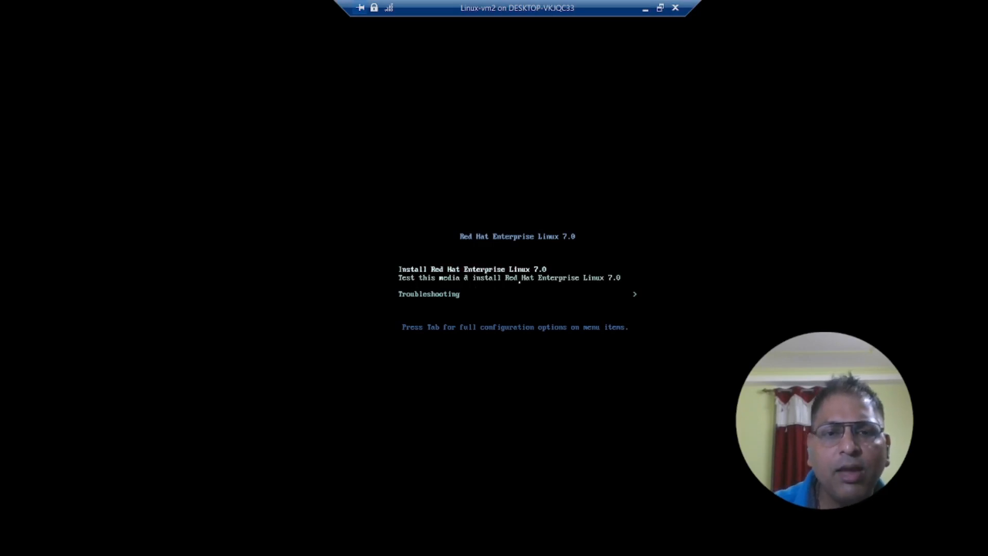
key("Return")
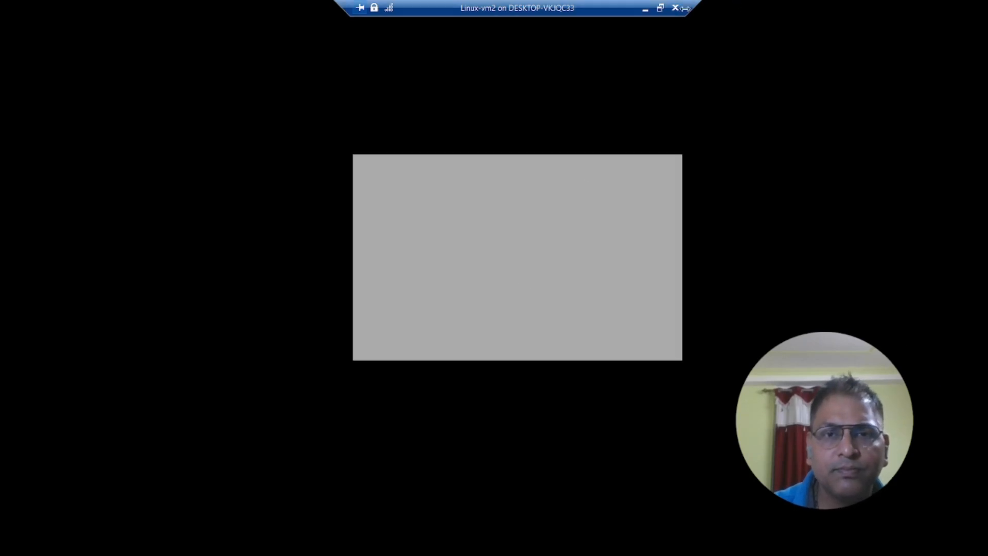
left_click(661, 8)
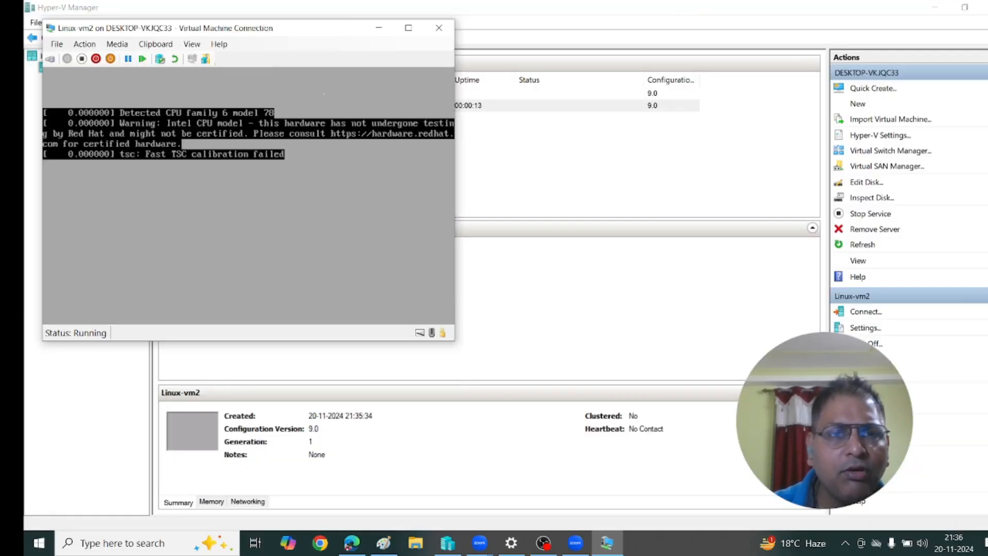
Reposition the console window and dismiss the Zoom connection message and recordings folder.
left_click_drag(307, 32, 677, 98)
left_click(935, 7)
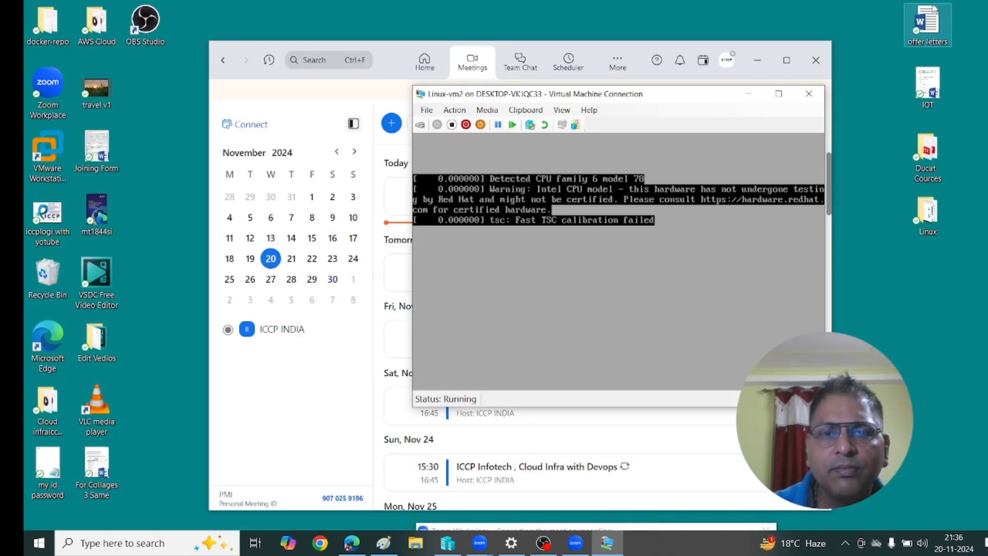
left_click(755, 58)
left_click(596, 346)
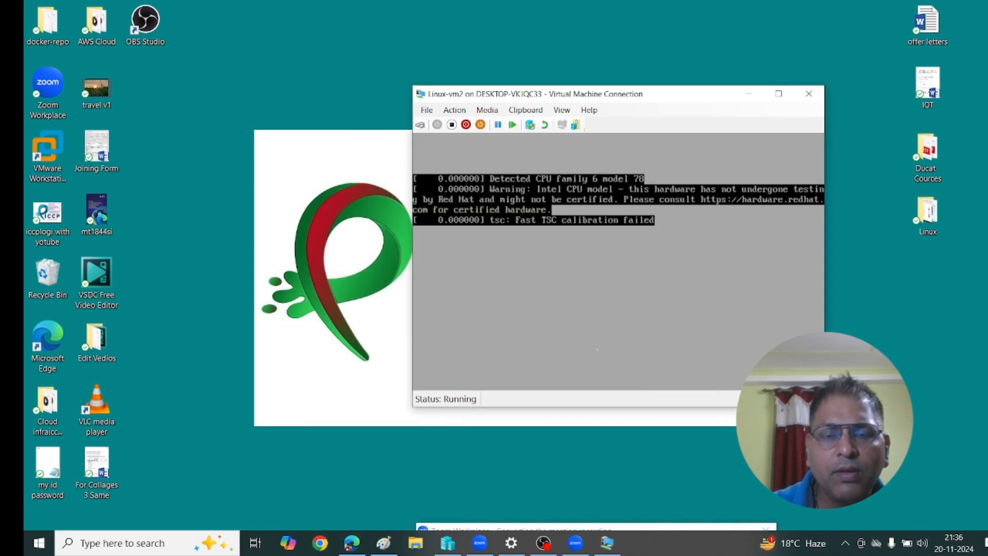
left_click_drag(699, 97, 721, 59)
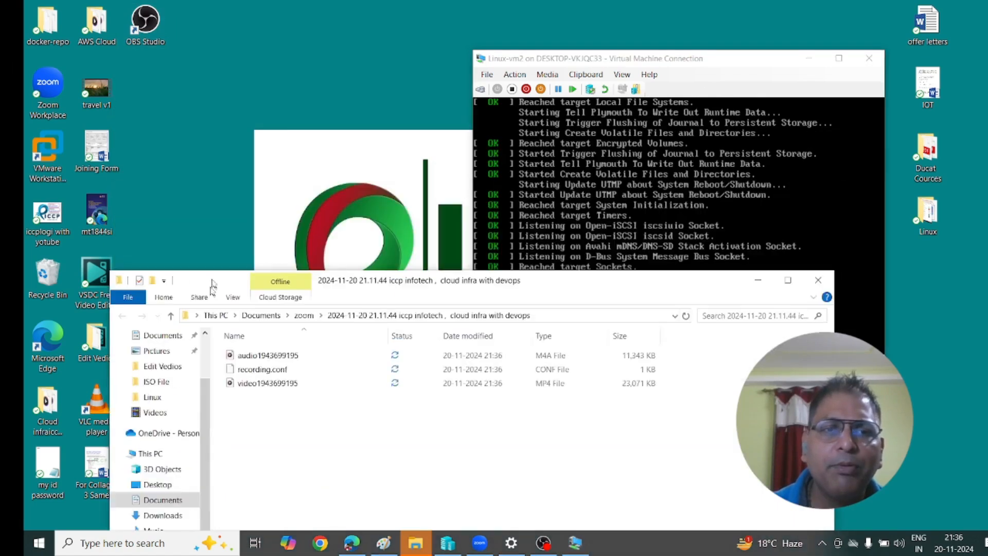
left_click(754, 302)
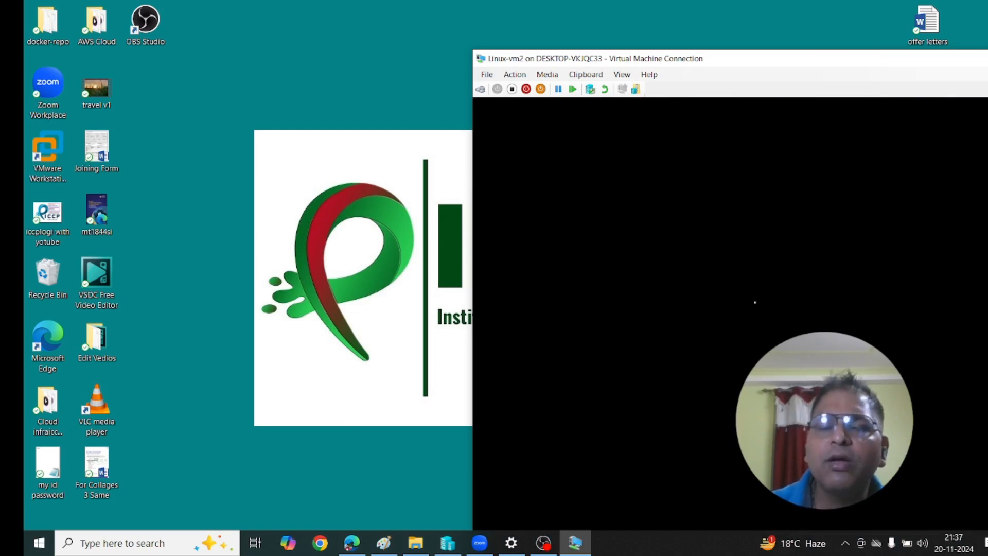
left_click_drag(814, 64, 513, 25)
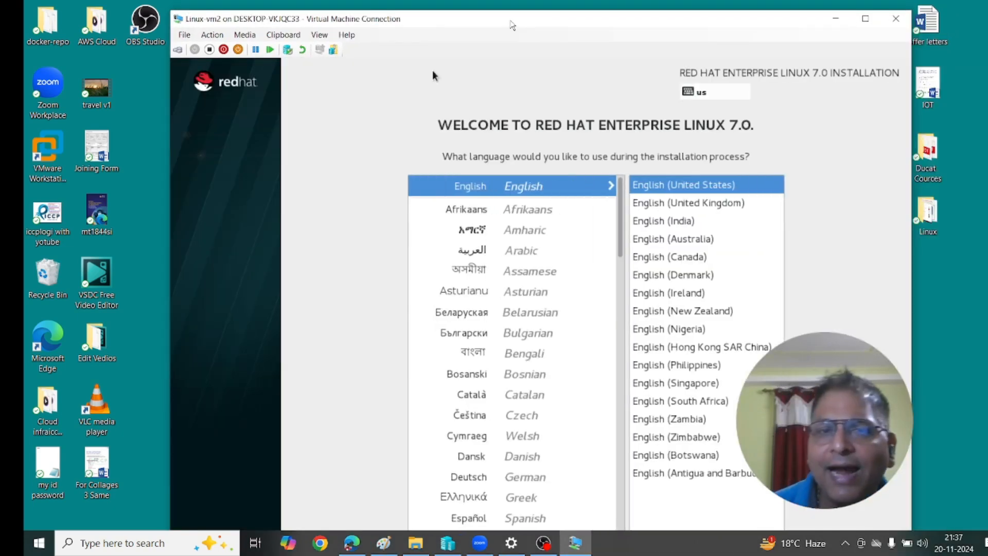
Set the console zoom level to 75% and continue past the English language page.
left_click_drag(538, 28, 511, 23)
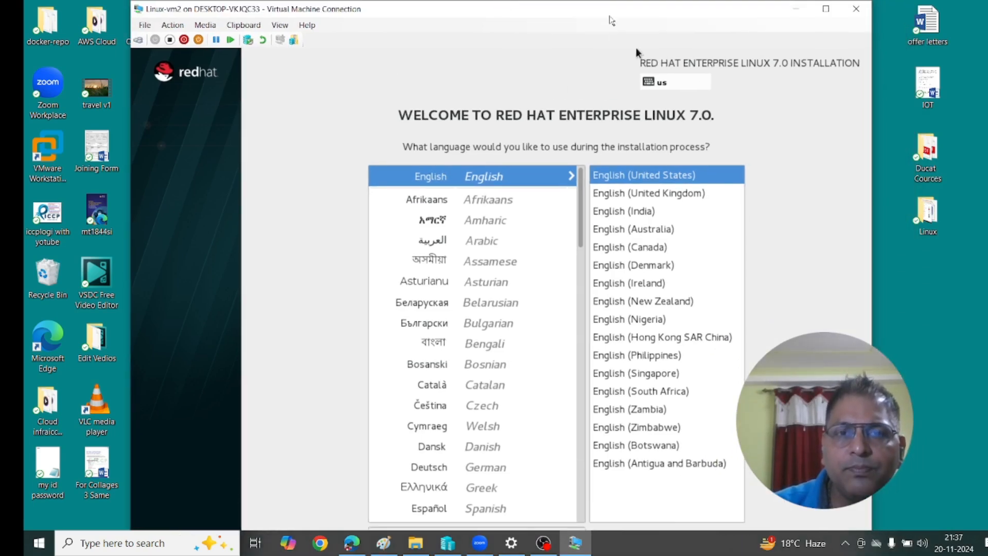
left_click_drag(606, 2, 612, 98)
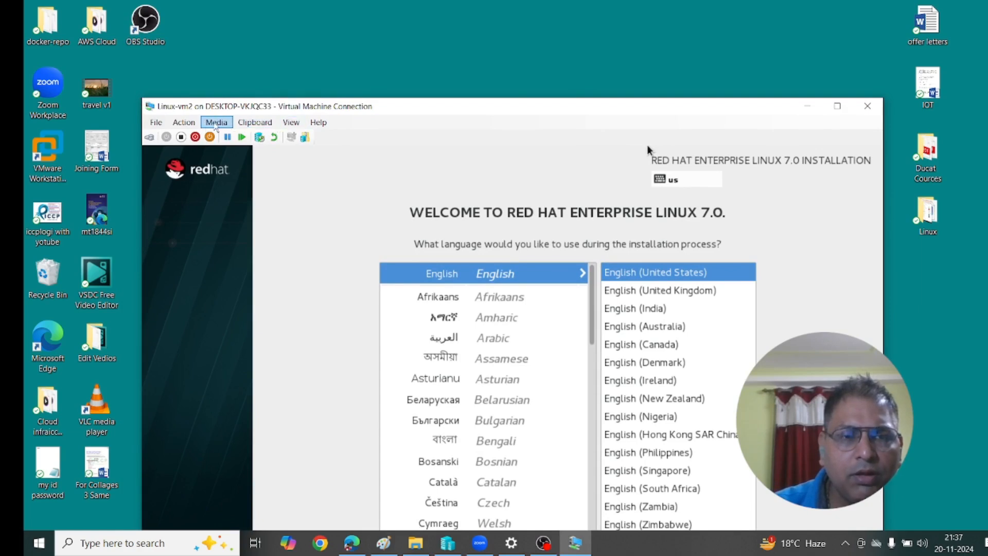
left_click(194, 123)
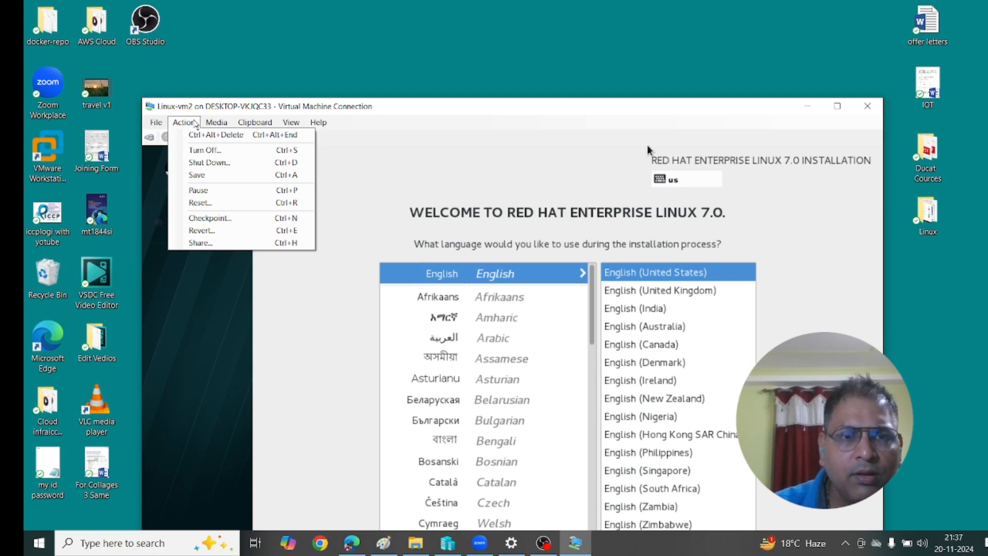
mouse_move(273, 126)
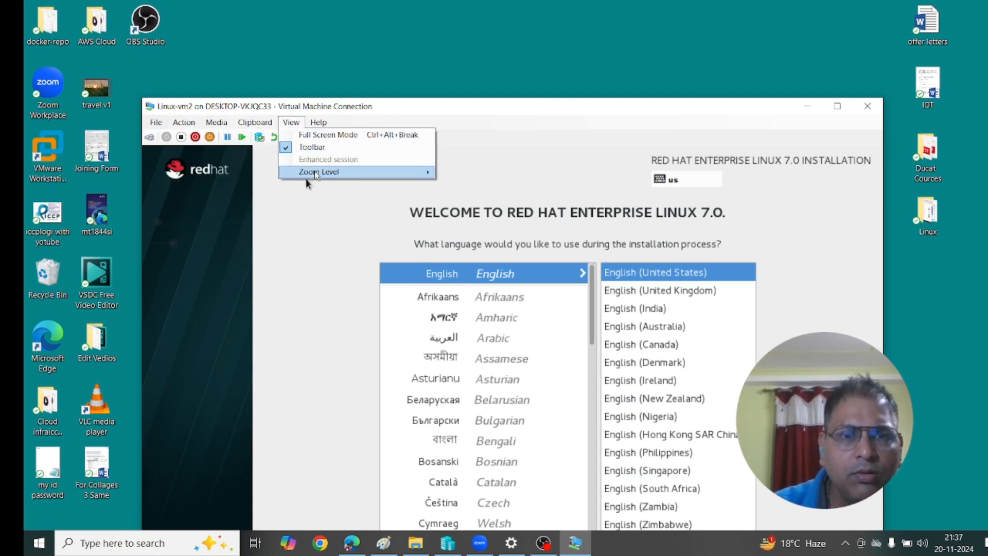
mouse_move(322, 172)
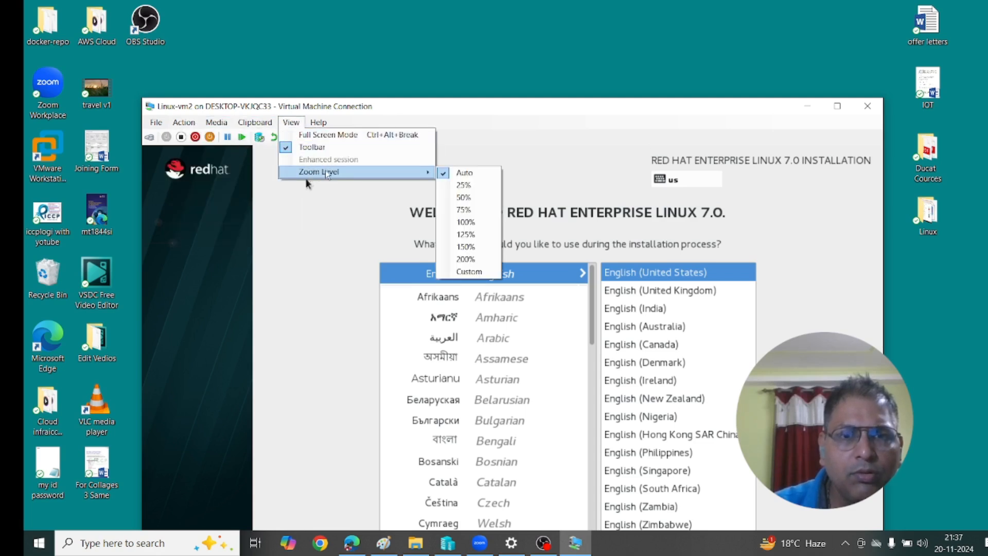
left_click(475, 208)
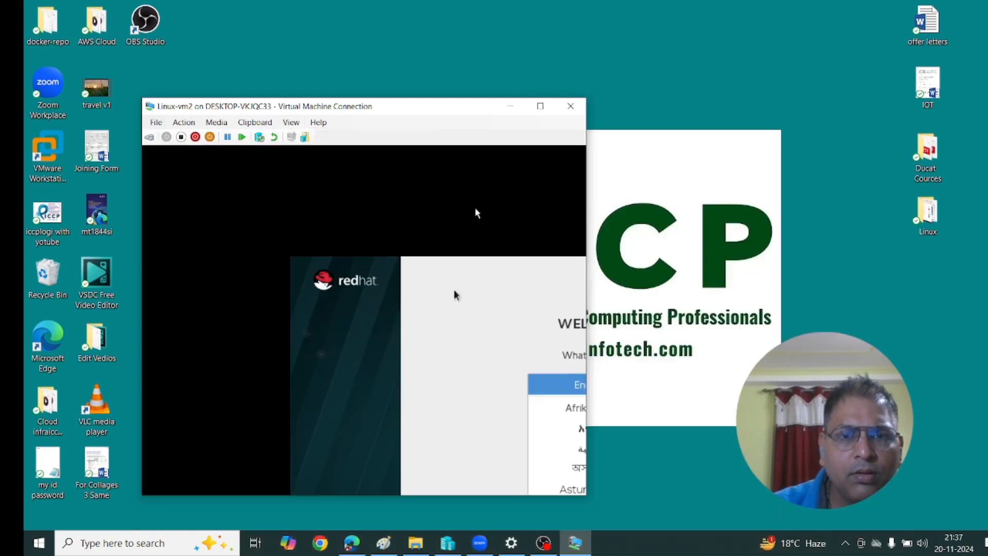
left_click_drag(438, 114, 448, 76)
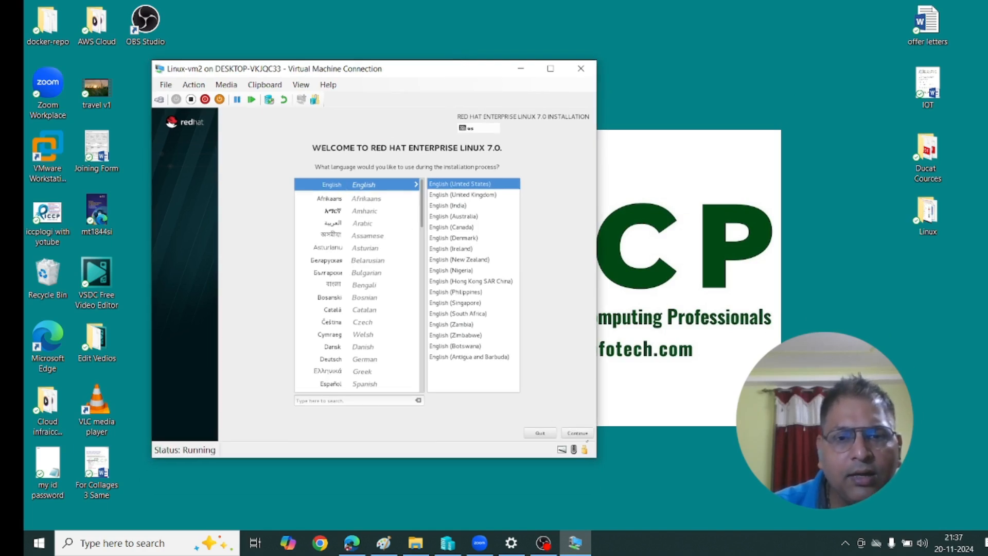
left_click(578, 433)
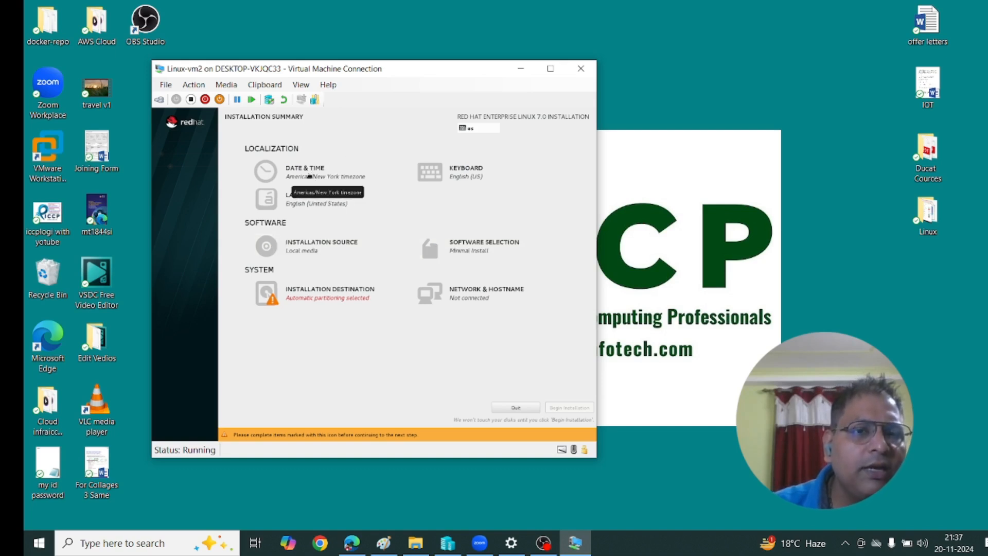
Open Date & Time and switch the console display to 100% zoom.
left_click(310, 175)
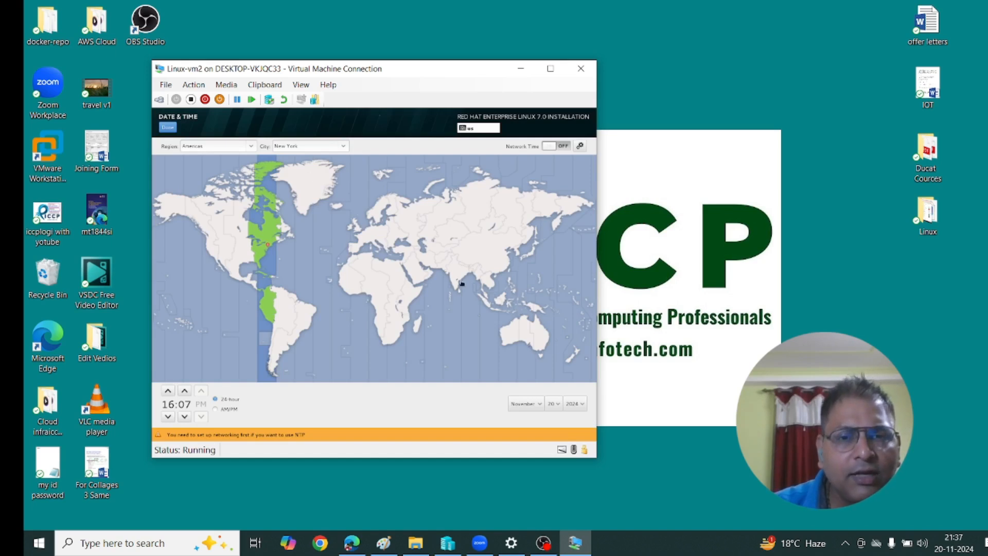
left_click(456, 275)
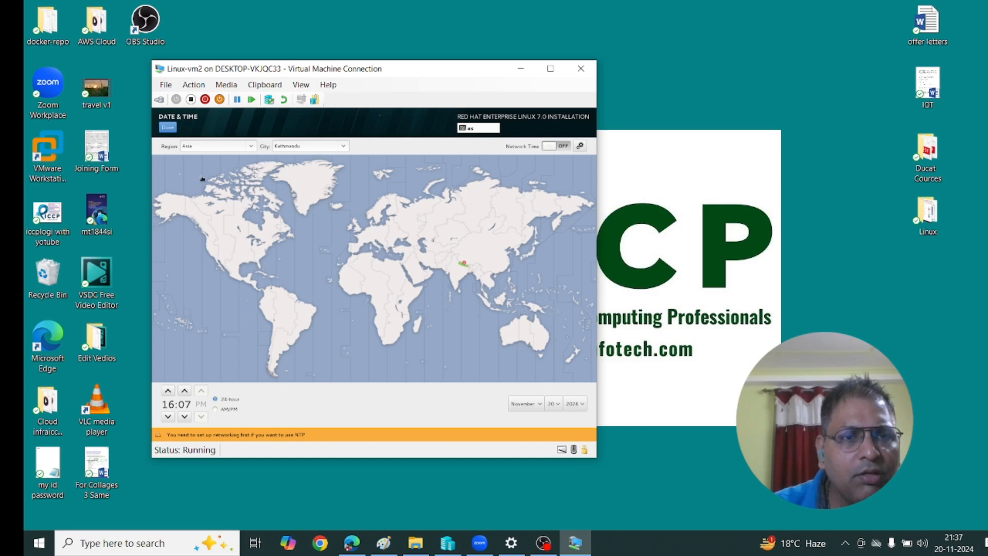
left_click(301, 84)
mouse_move(329, 135)
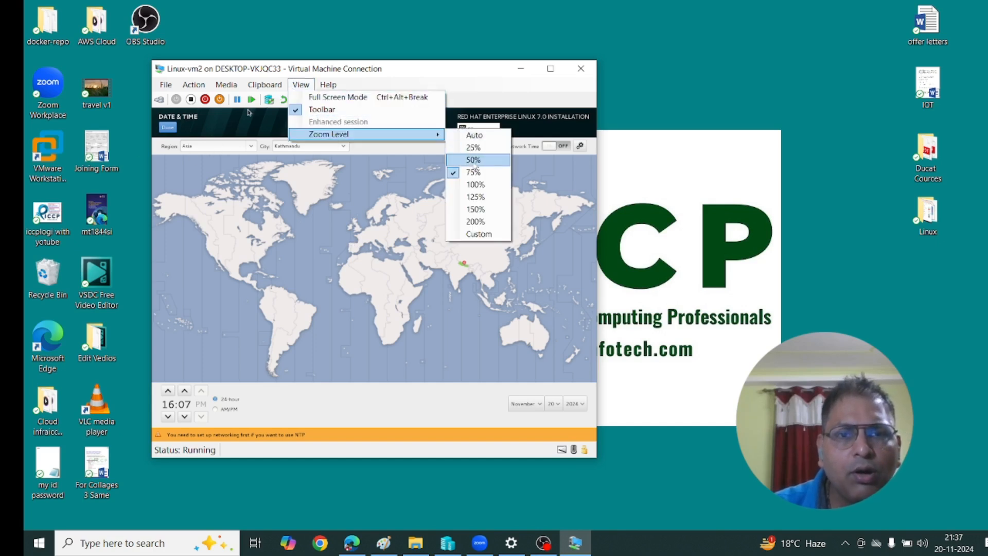
left_click(475, 185)
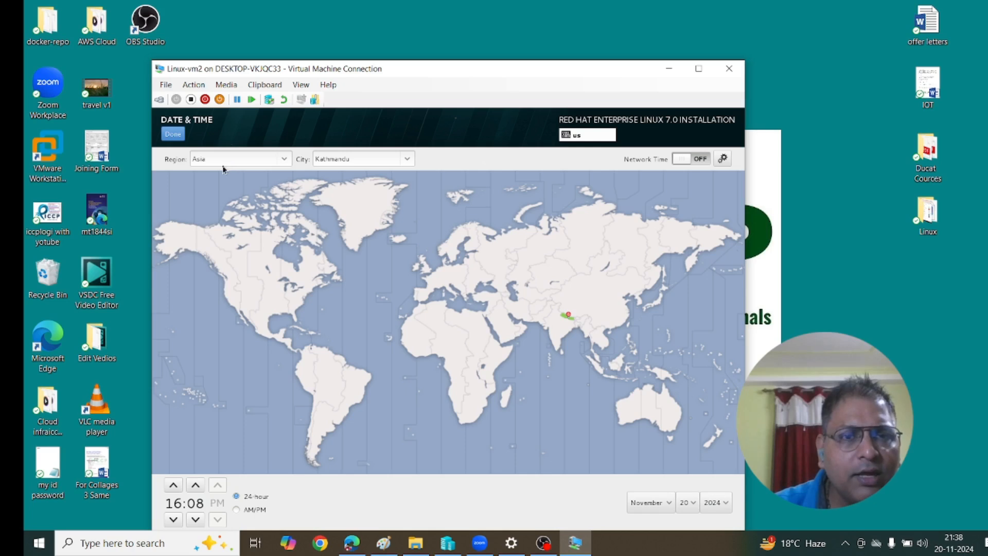
Pick India on the map until the time zone reads Asia/Kolkata, then confirm.
left_click(558, 340)
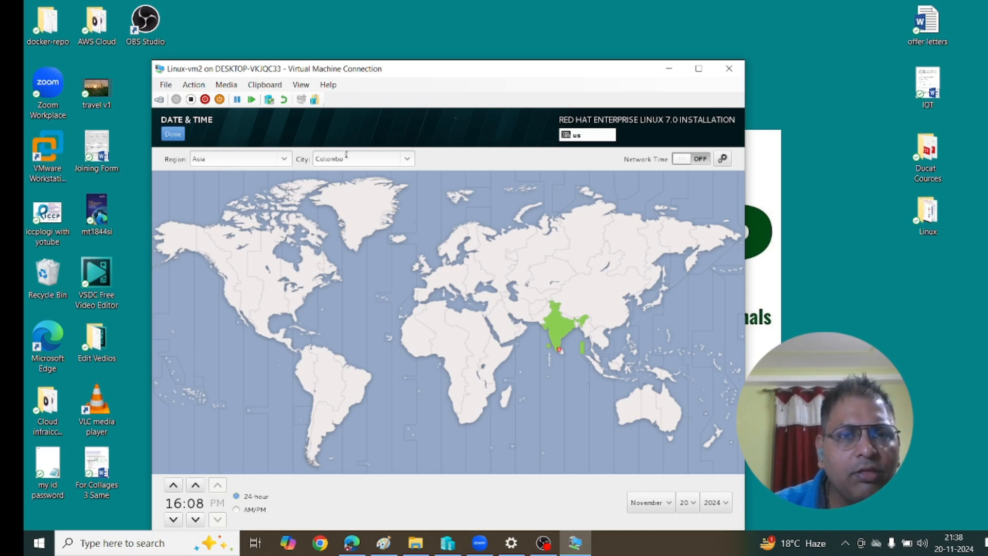
left_click(557, 324)
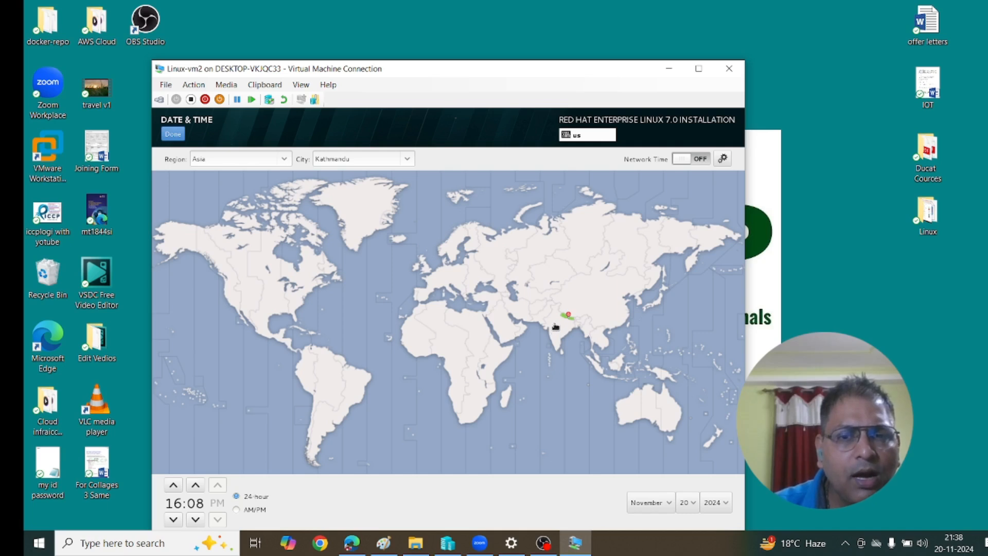
left_click(556, 332)
left_click(562, 334)
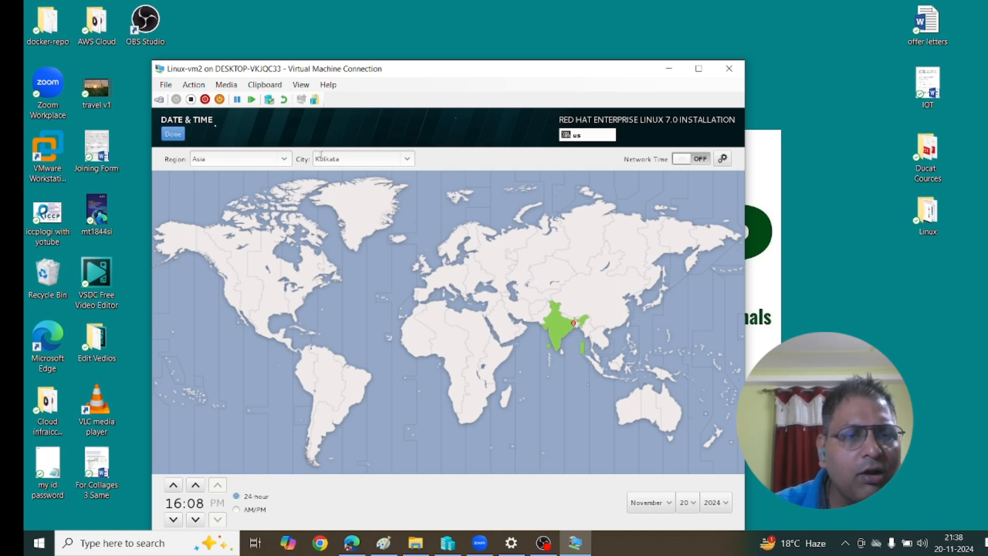
left_click(173, 133)
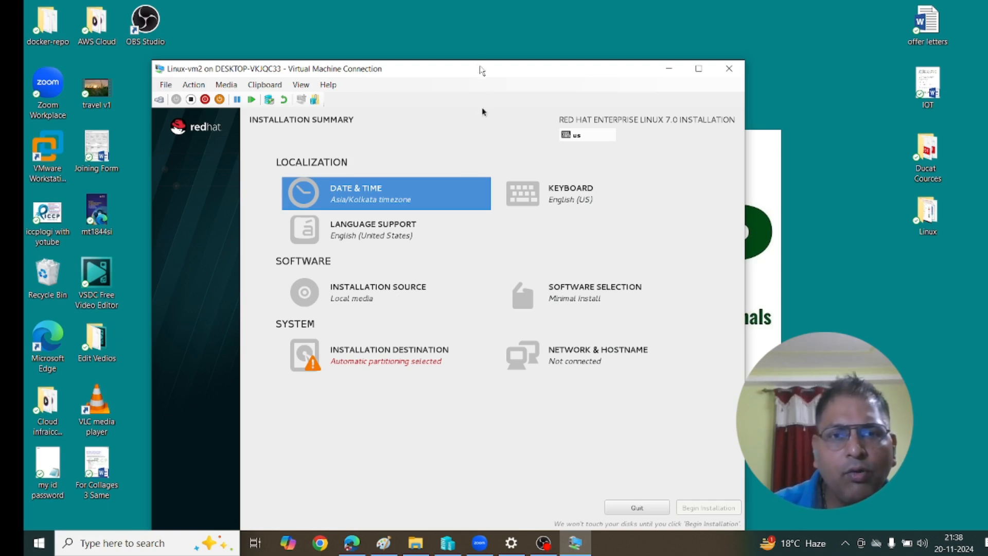
Choose manual partitioning for the installation disk and set the scheme to Standard Partition.
left_click_drag(482, 69, 497, 37)
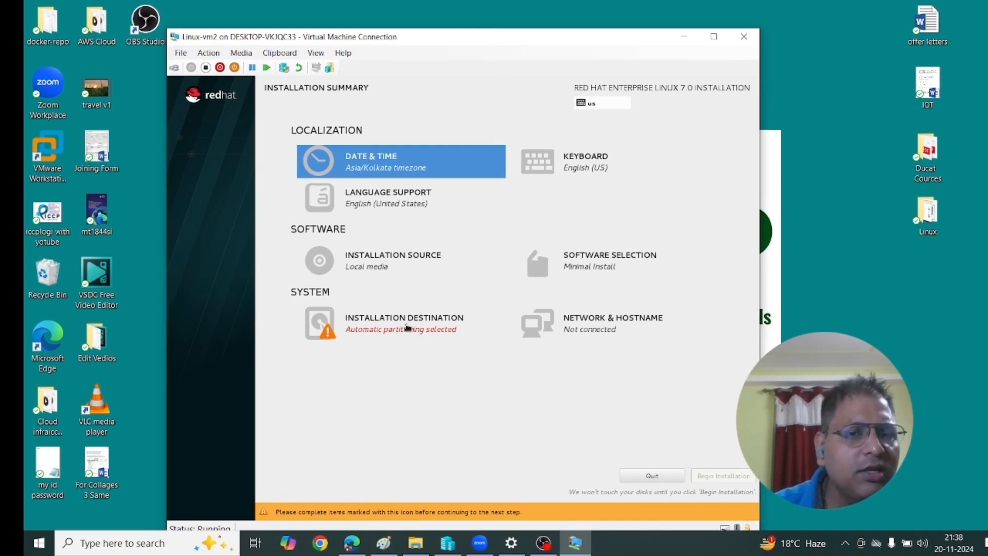
left_click(397, 334)
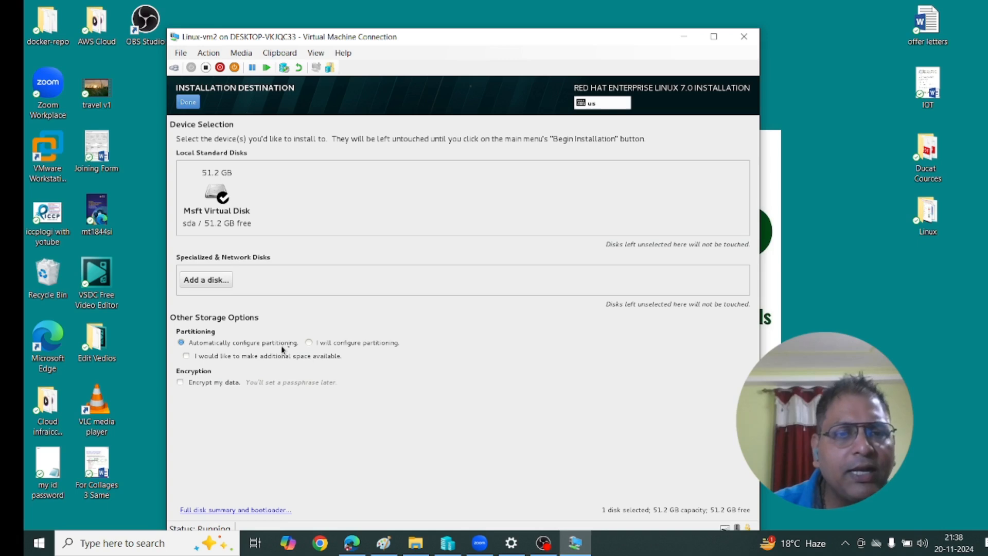
left_click(310, 343)
left_click(190, 105)
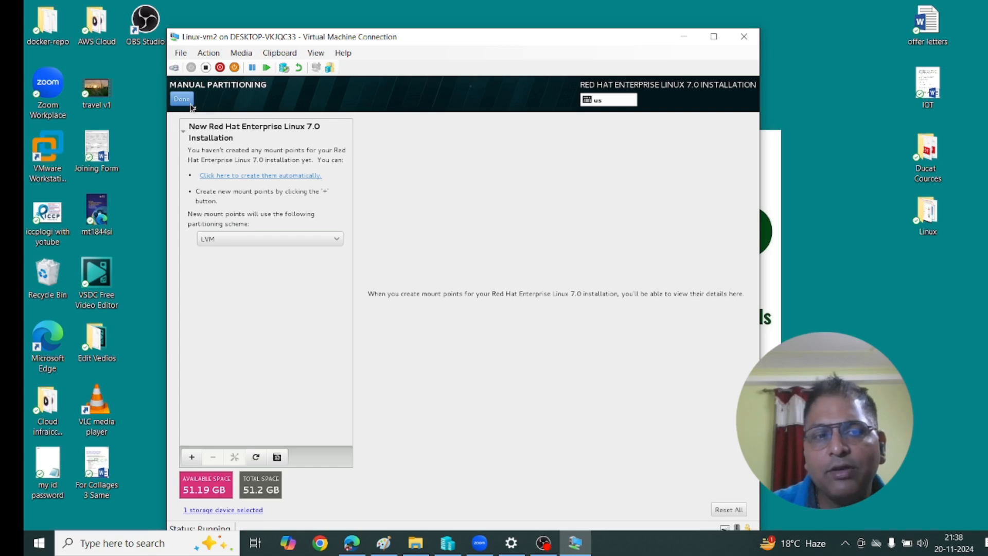
left_click(309, 243)
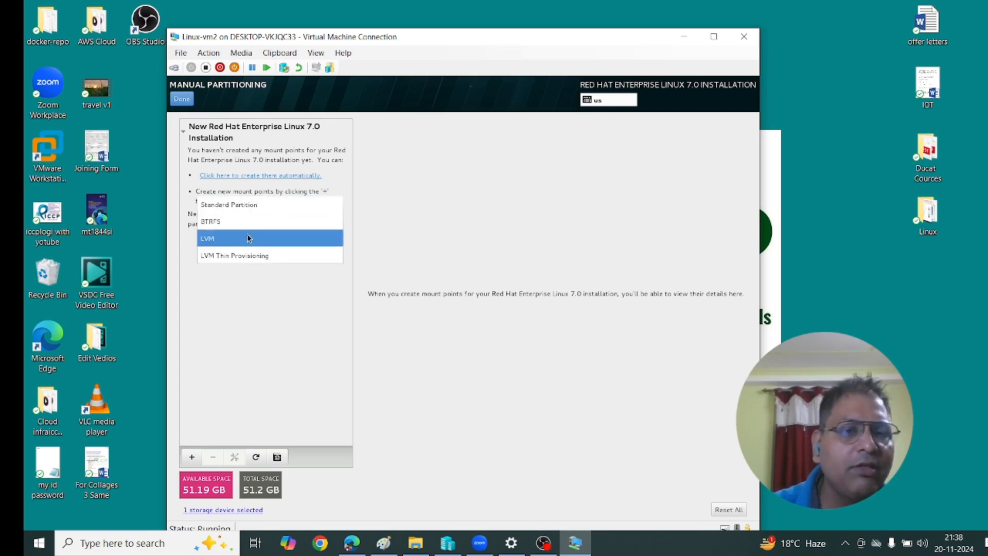
left_click(248, 206)
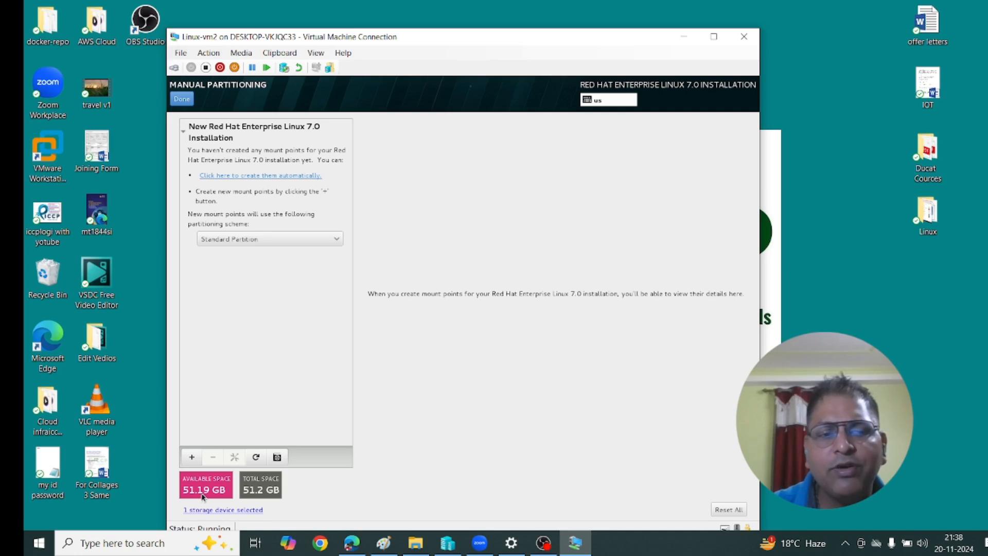
Add a 30000 MB / partition and a 2000 MB /boot partition.
left_click(191, 457)
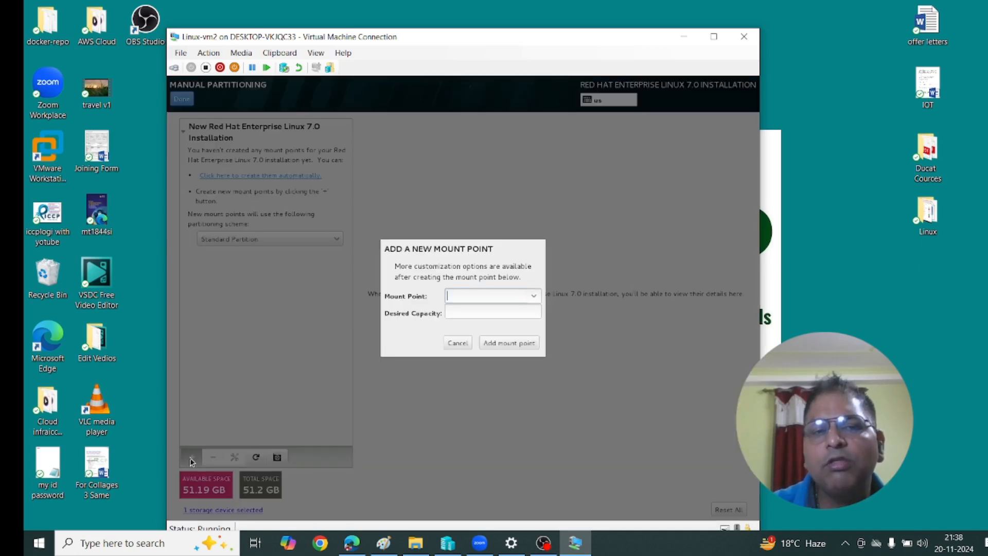
left_click(534, 295)
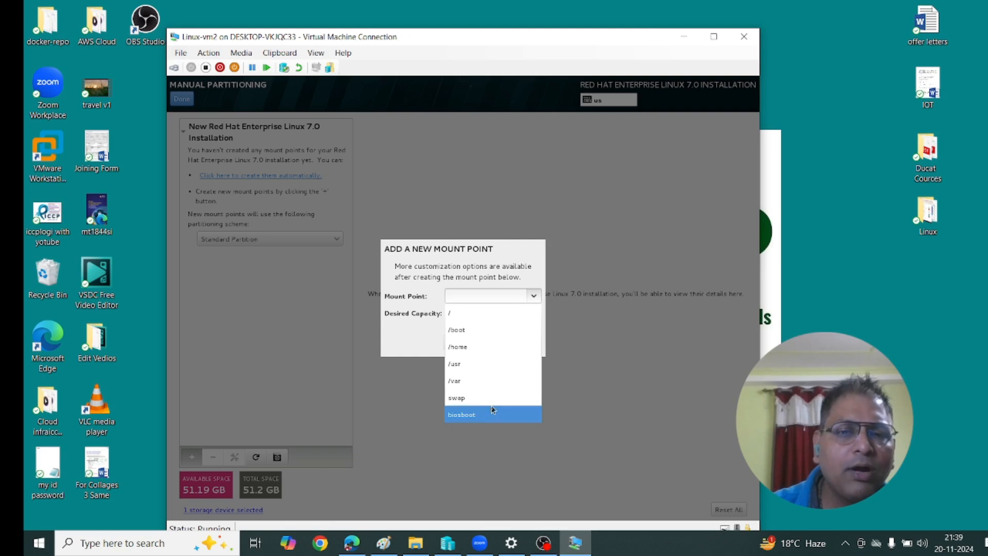
left_click(476, 312)
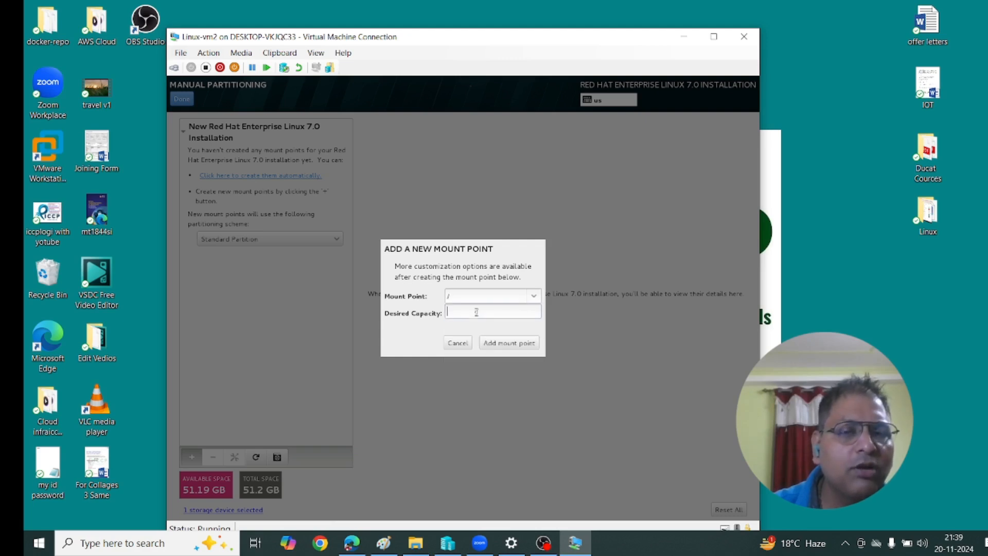
type("3")
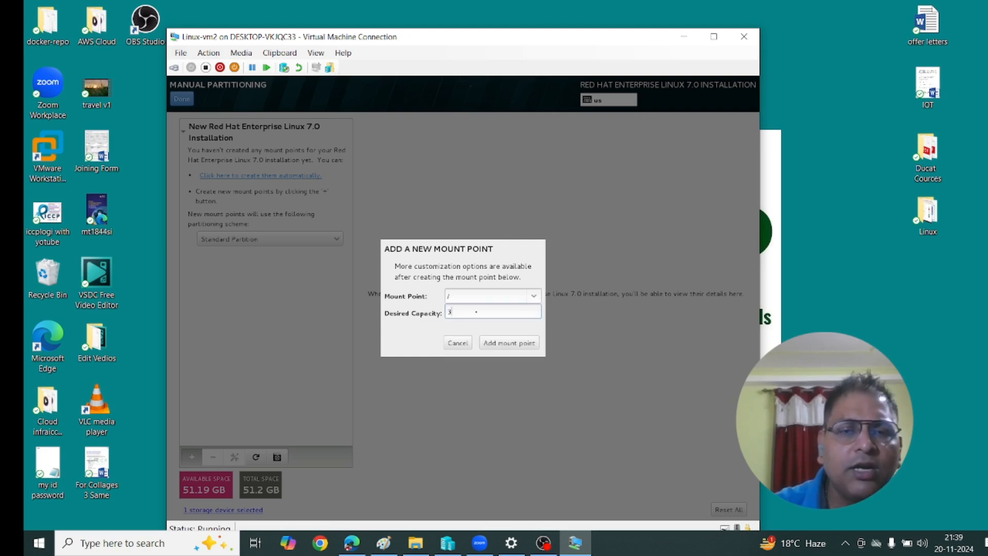
type("0000")
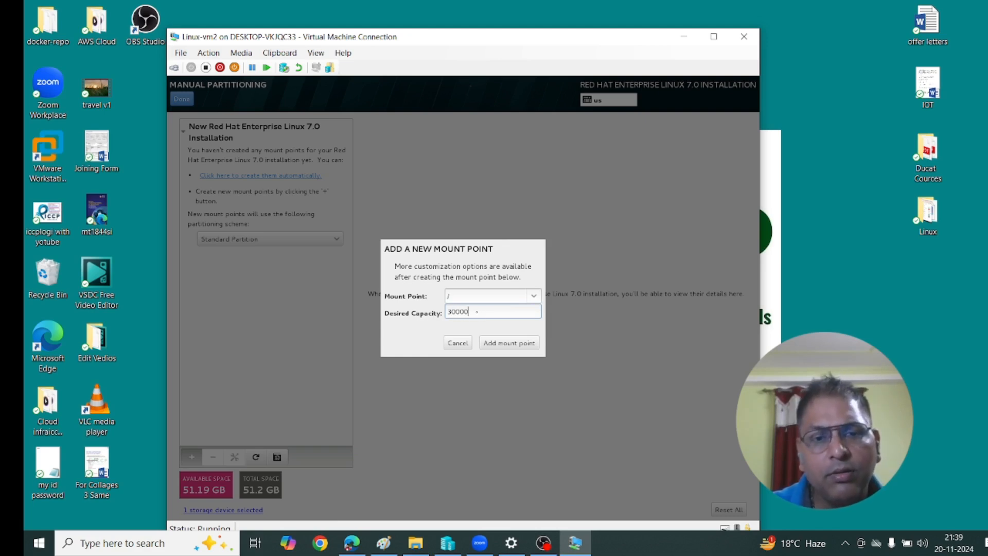
left_click(502, 344)
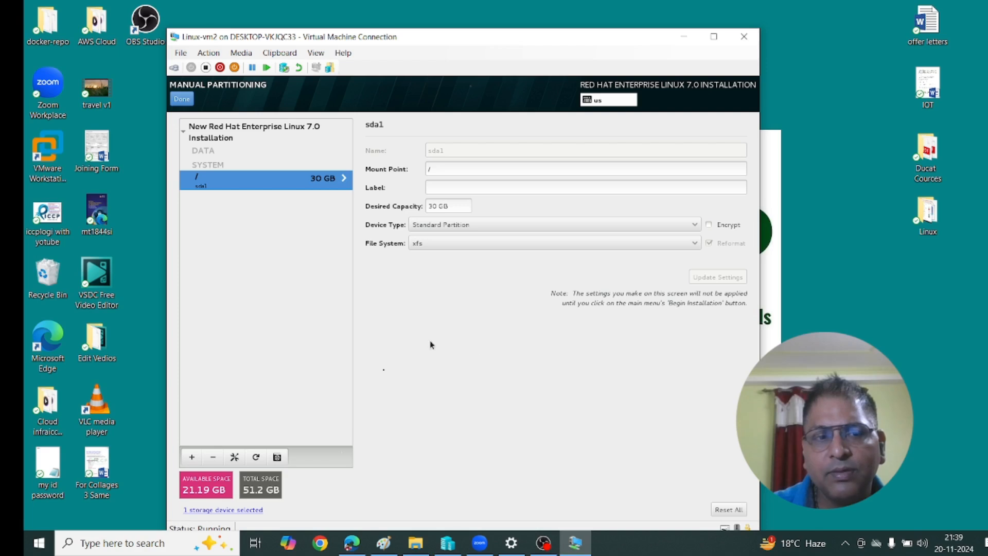
left_click(191, 457)
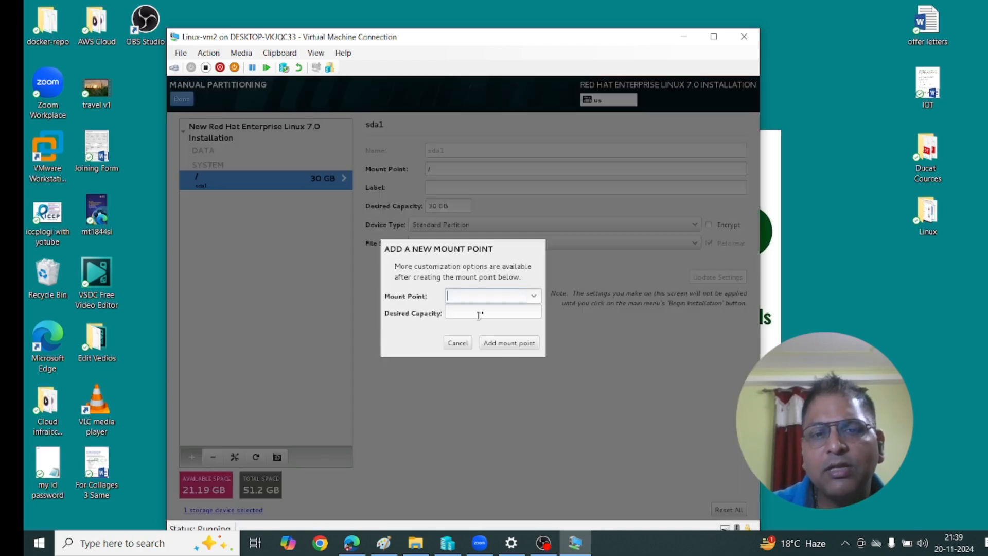
left_click(533, 296)
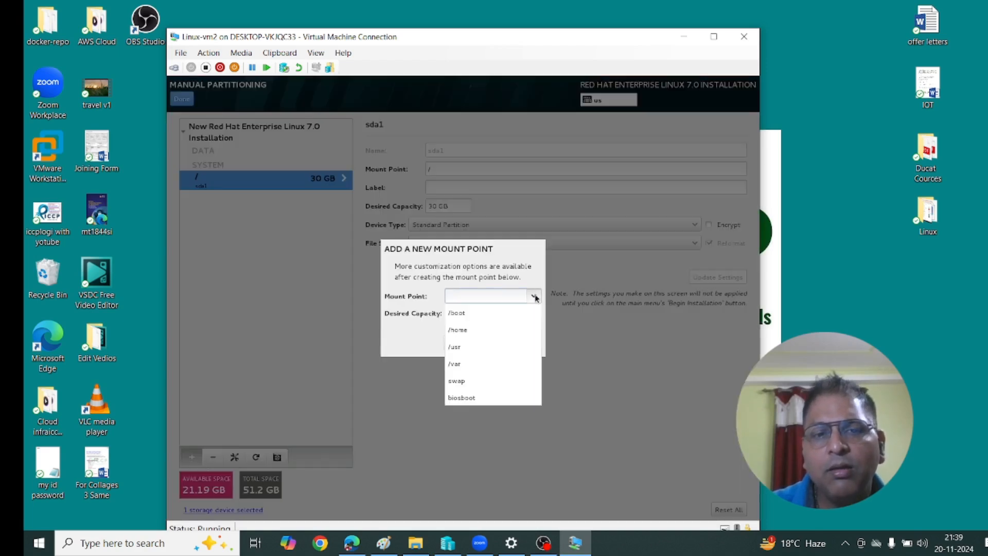
left_click(489, 315)
left_click(491, 314)
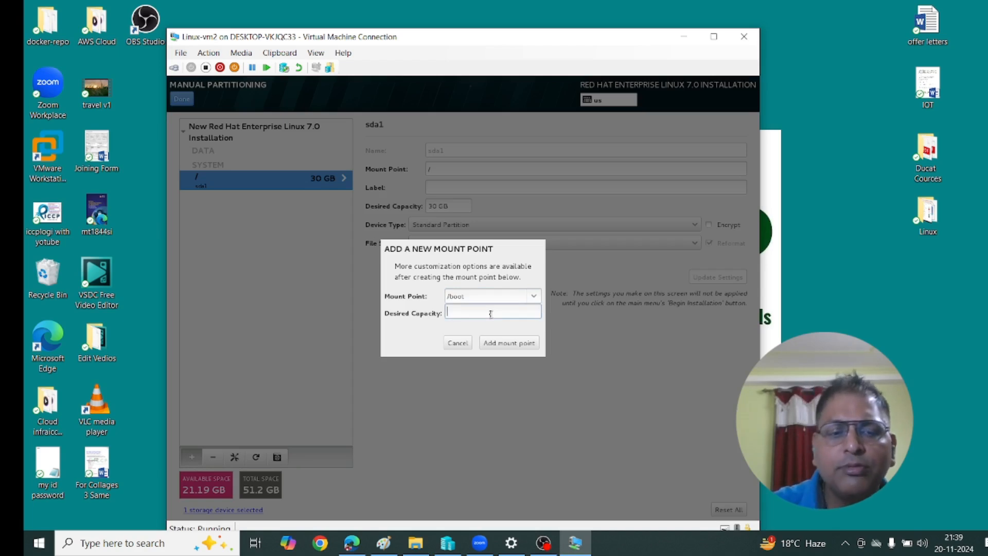
type("2000")
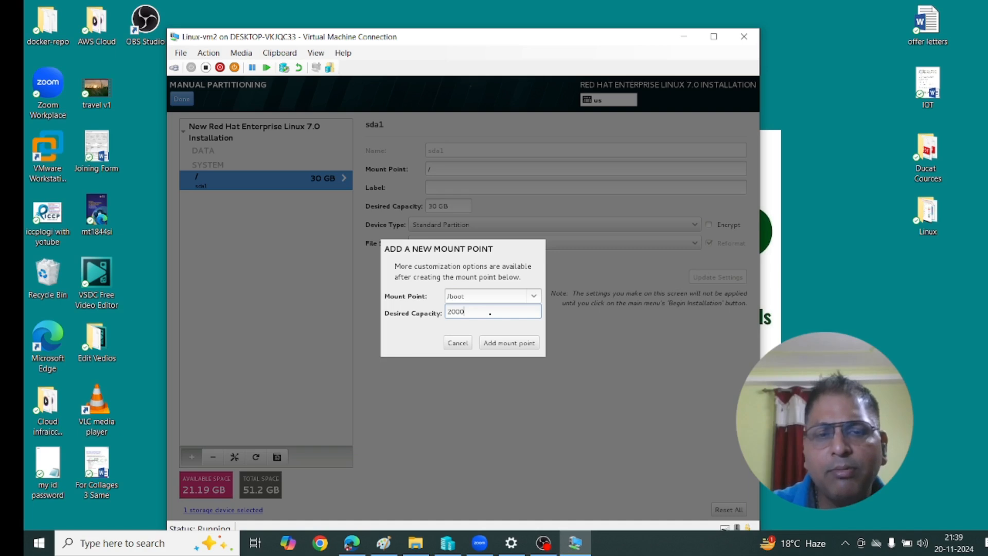
left_click(534, 343)
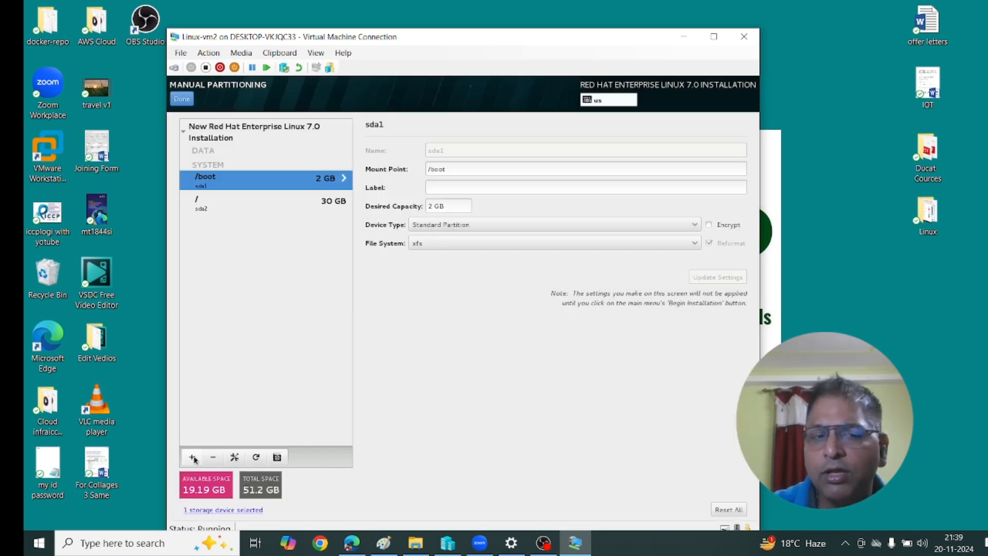
Add an 8000 MB swap partition and a 10000 MB /home partition.
left_click(192, 457)
left_click(534, 296)
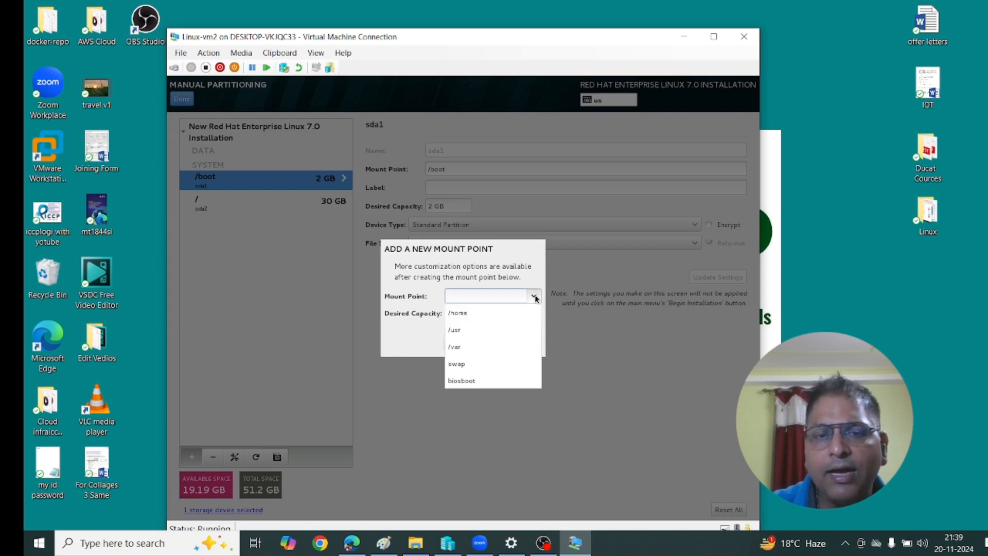
left_click(489, 363)
left_click(480, 312)
type("8000")
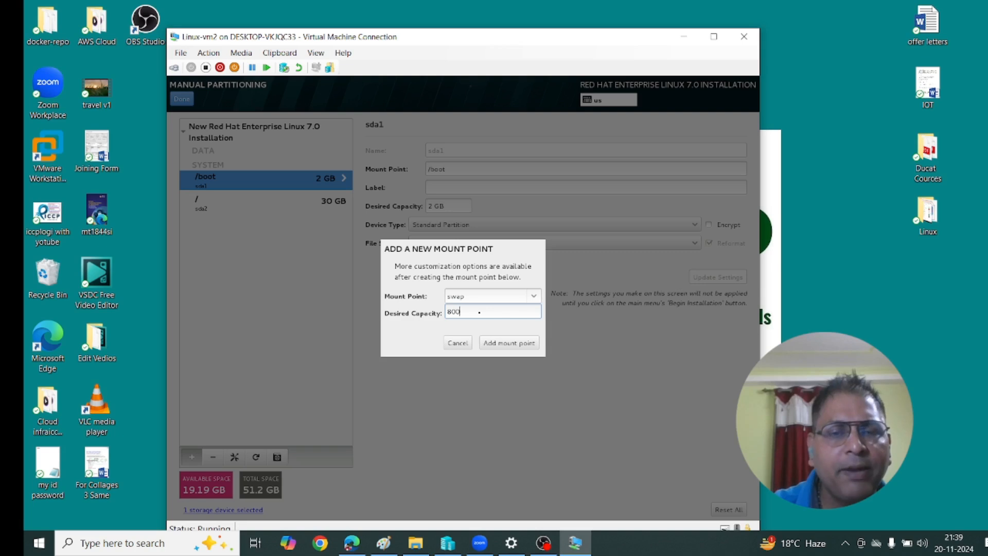
left_click(507, 343)
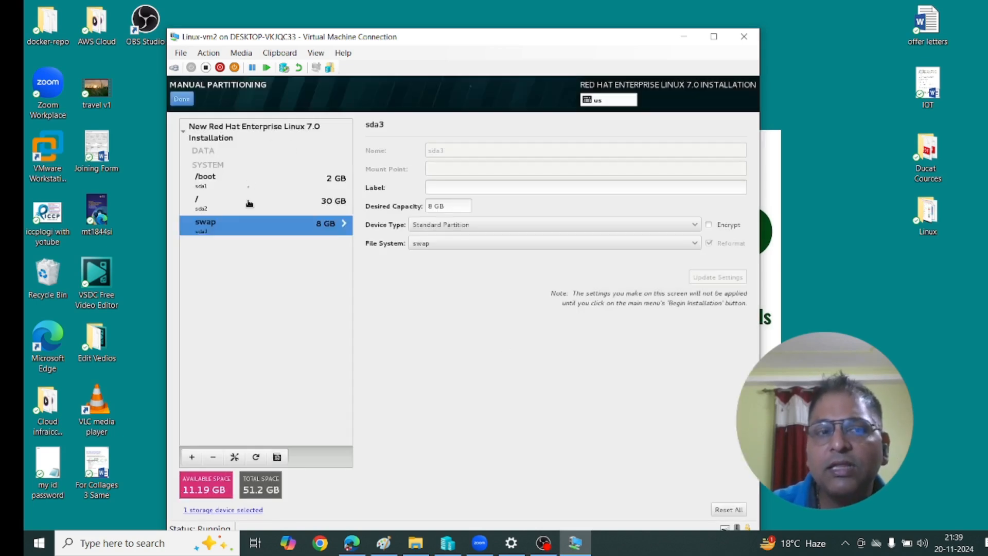
left_click(198, 459)
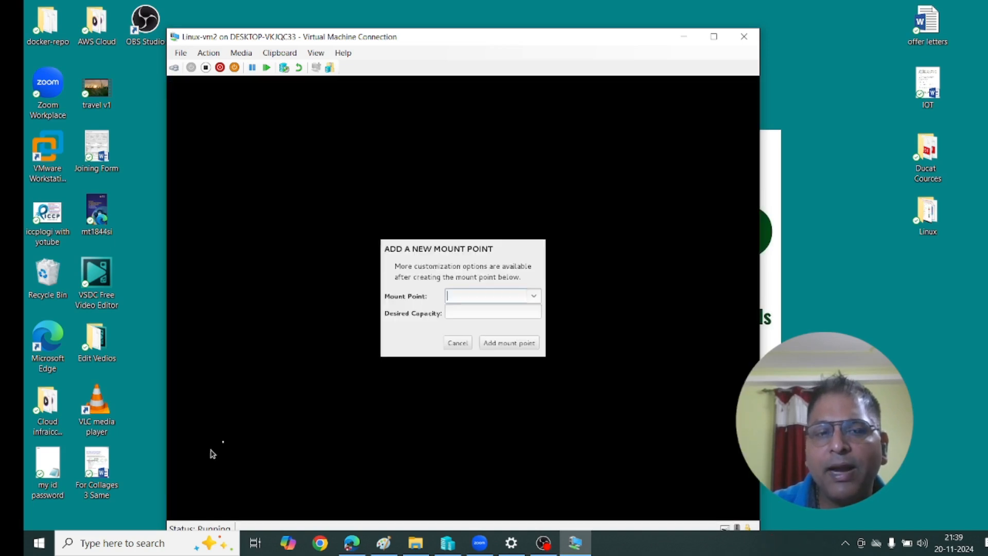
left_click(533, 296)
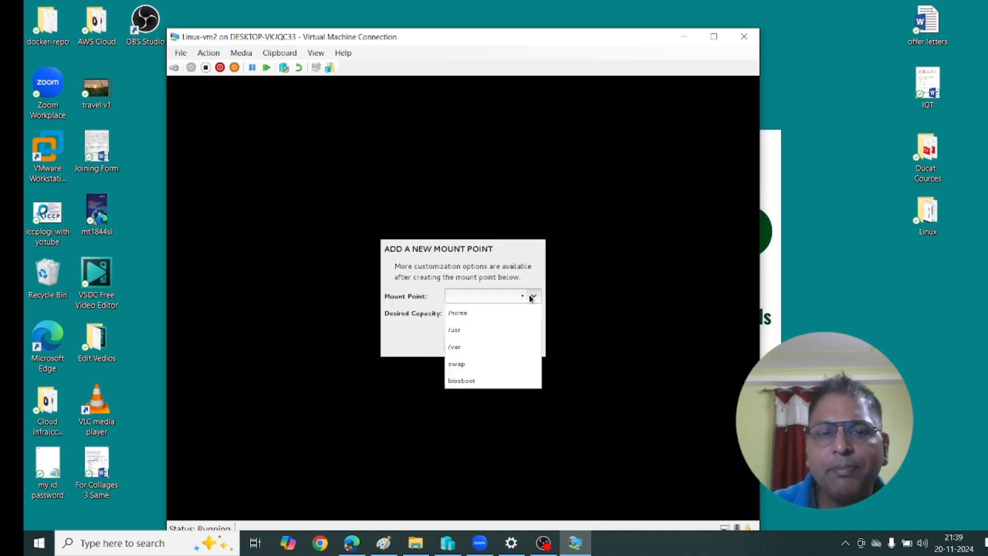
left_click(489, 312)
left_click(489, 313)
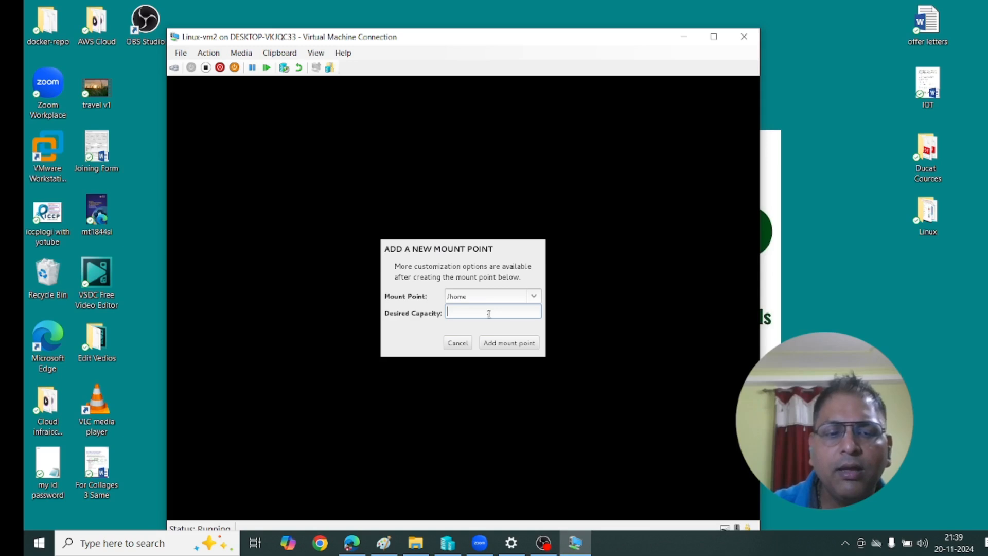
type("10000")
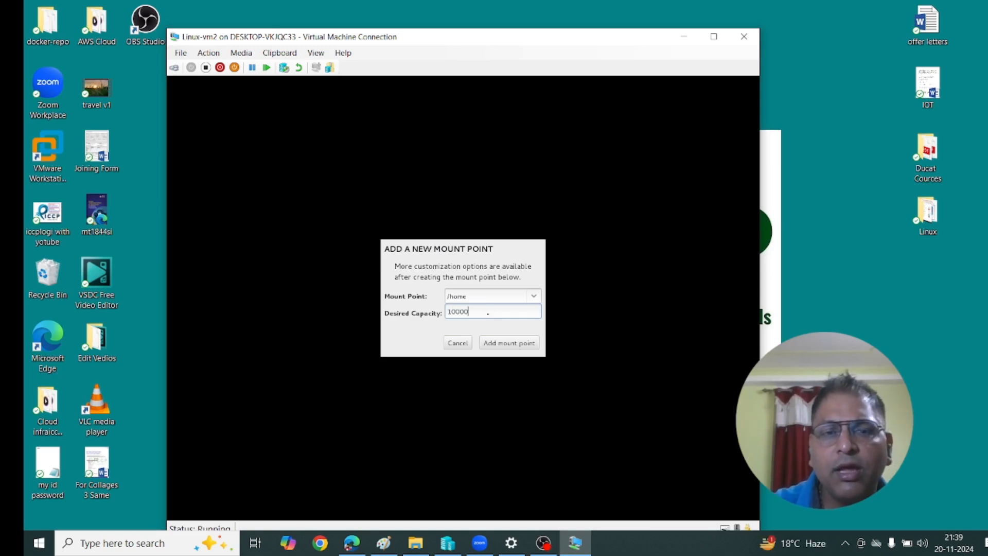
left_click(495, 349)
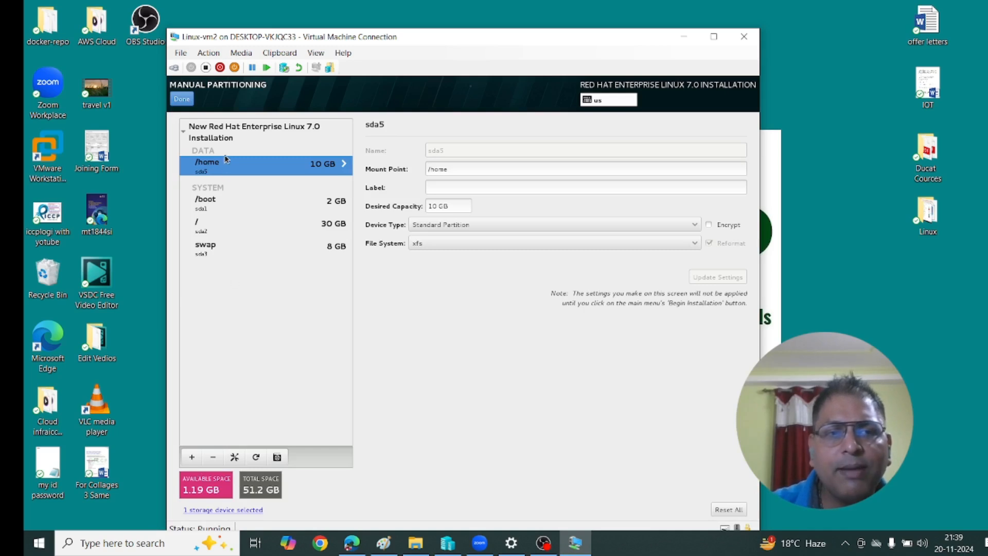
Accept the partitioning changes and open Software Selection.
left_click(181, 100)
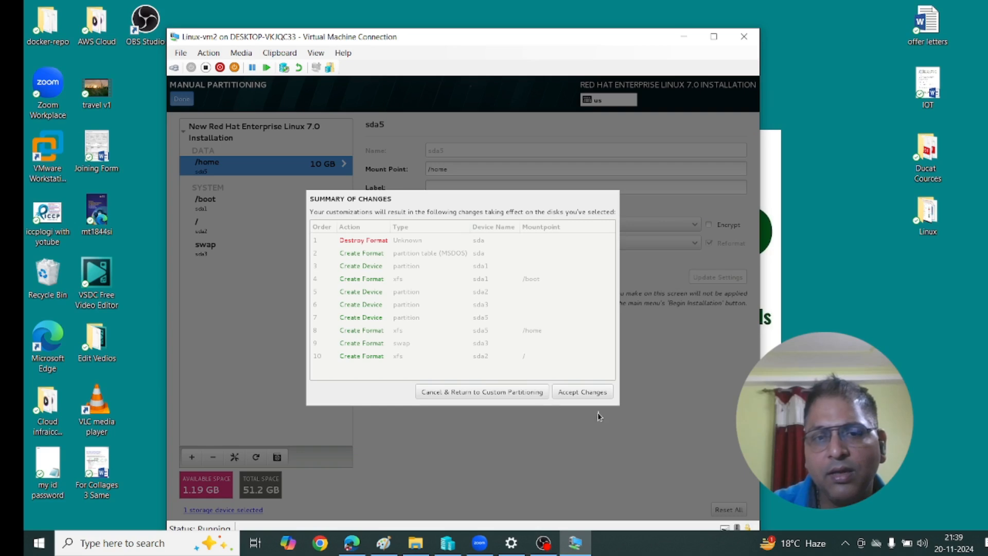
left_click(594, 393)
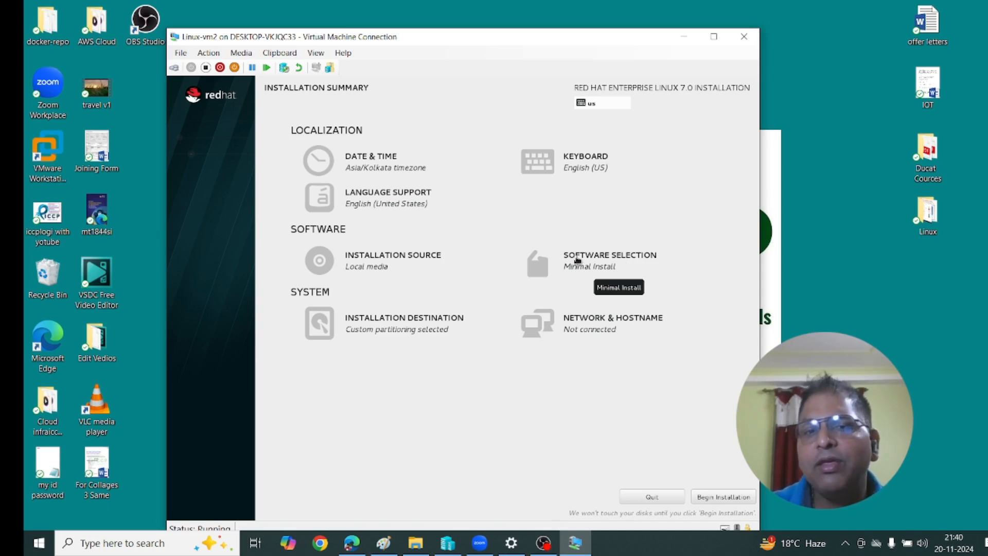
left_click(577, 262)
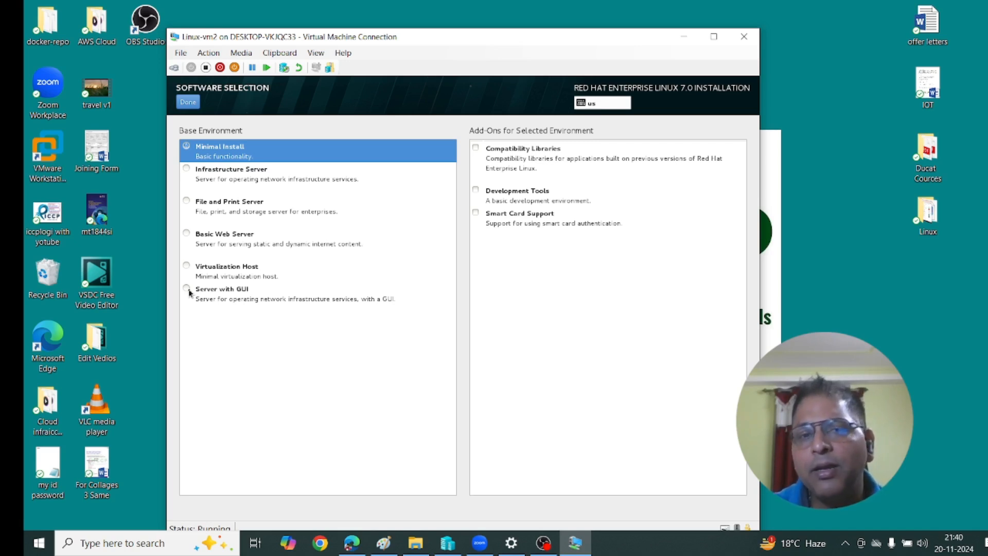
Choose Server with GUI with the DNS Name Server and FTP Server add-ons.
left_click(187, 289)
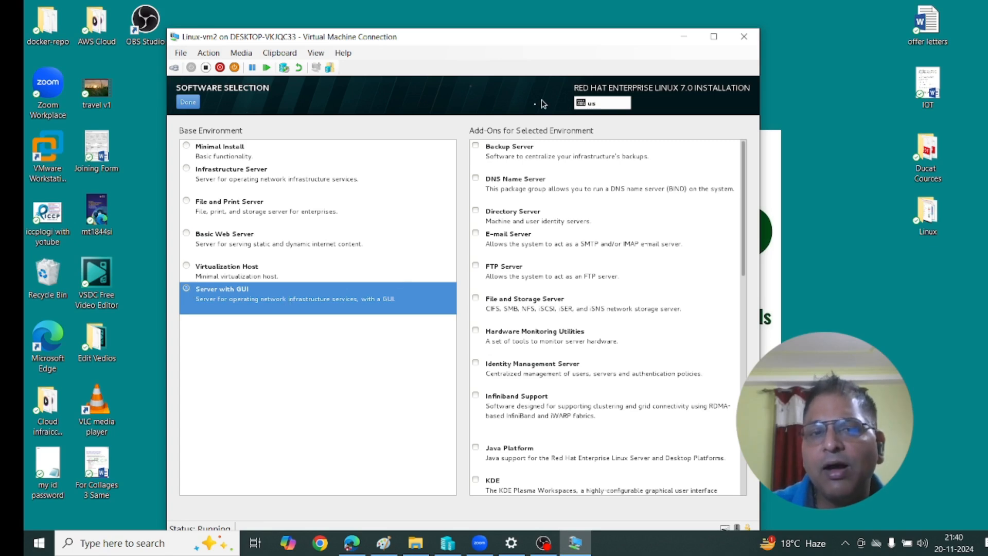
left_click(476, 177)
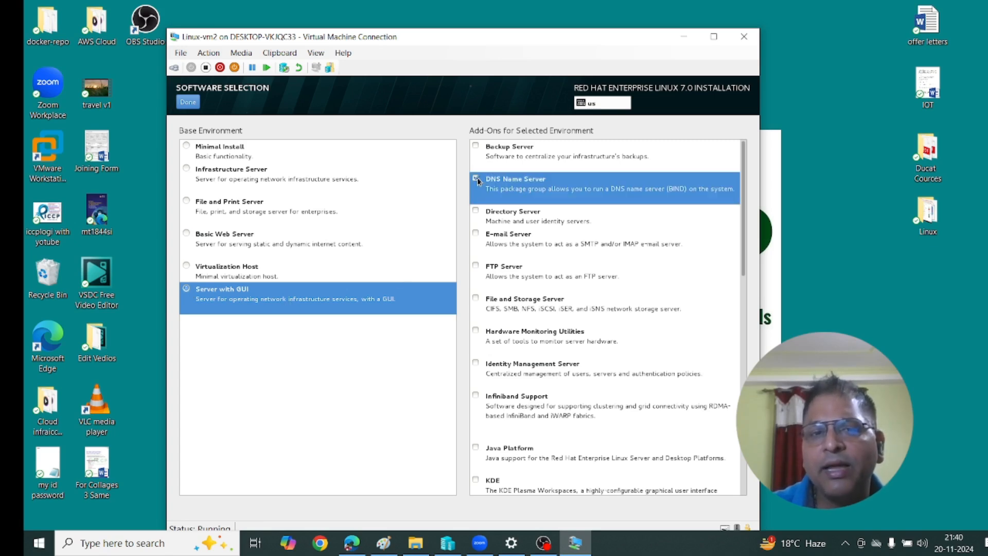
left_click(476, 265)
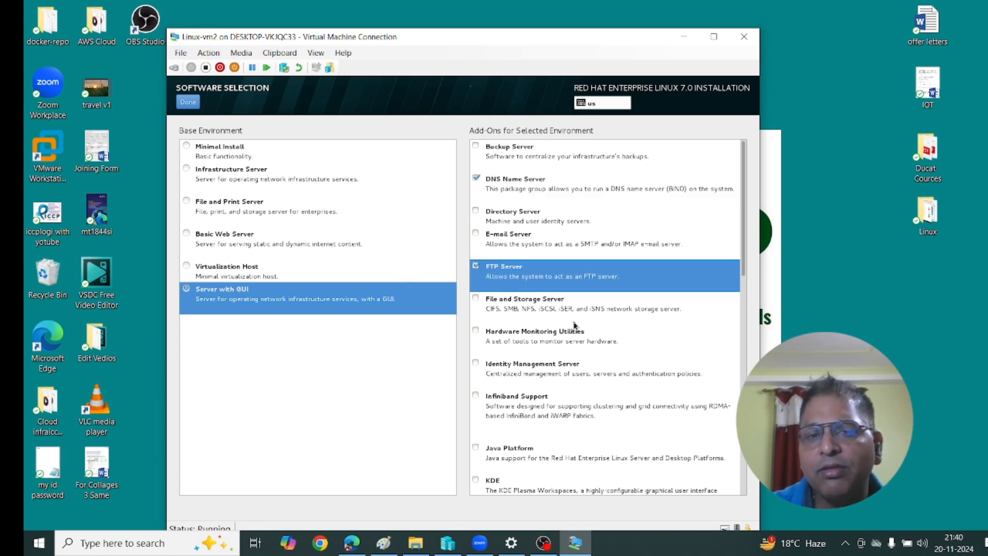
scroll(575, 352, "down", 3)
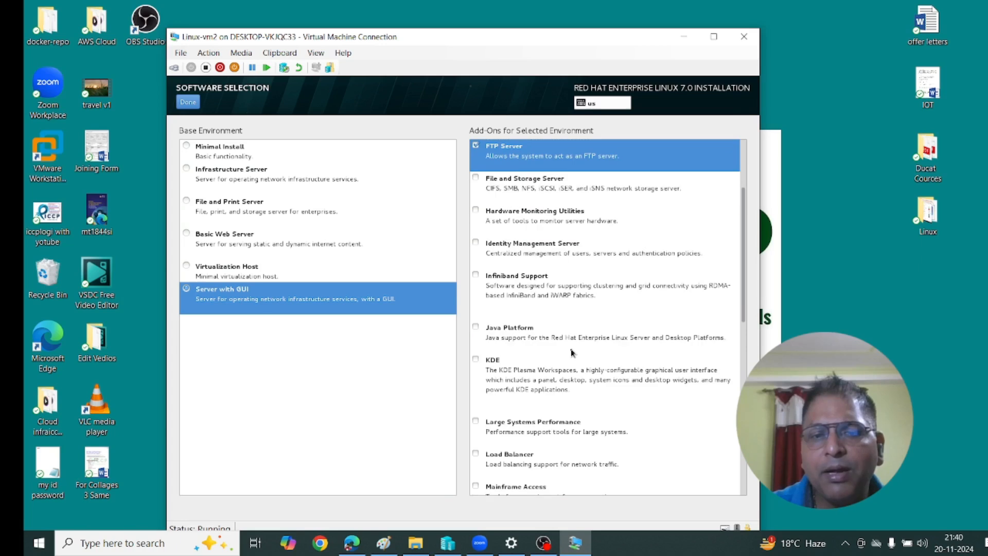
Add Hardware Monitoring Utilities, File and Storage Server, Performance Tools and Remote Desktop Clients, then confirm.
left_click(476, 211)
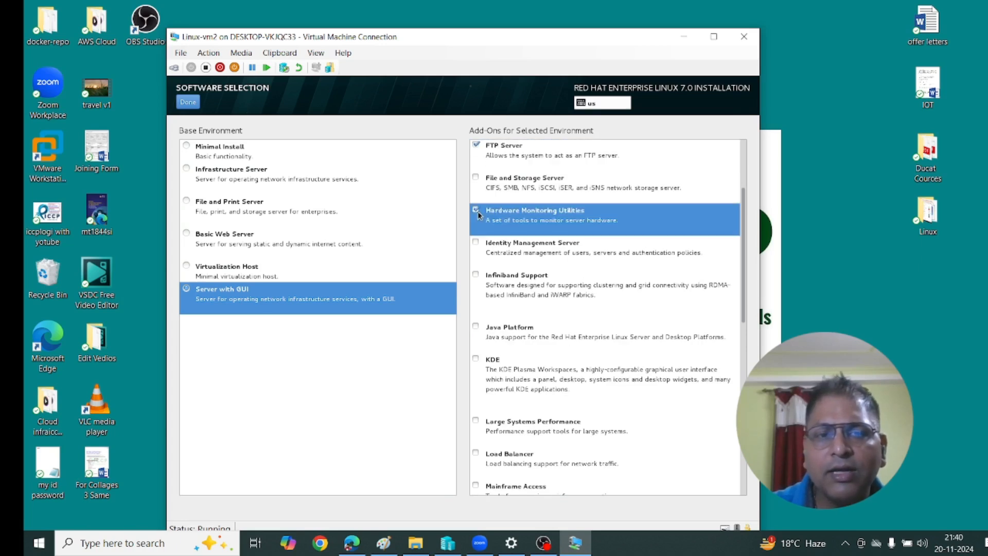
left_click(476, 178)
scroll(576, 277, "down", 3)
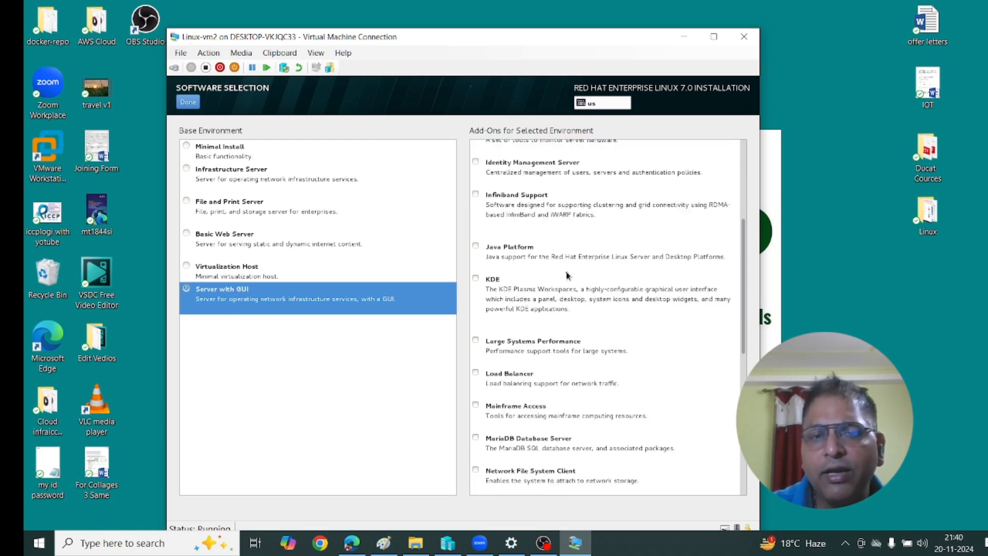
scroll(568, 283, "down", 1)
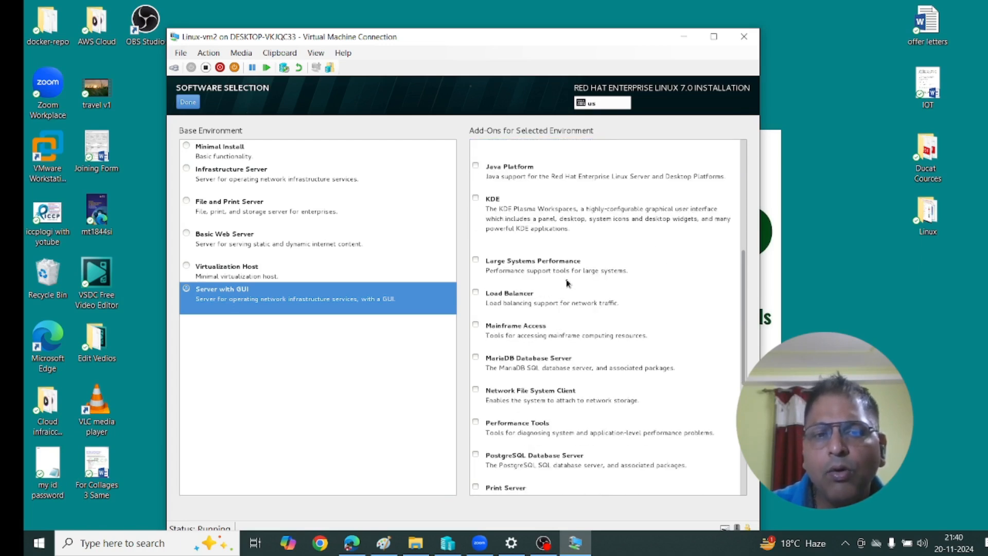
scroll(569, 329, "down", 1)
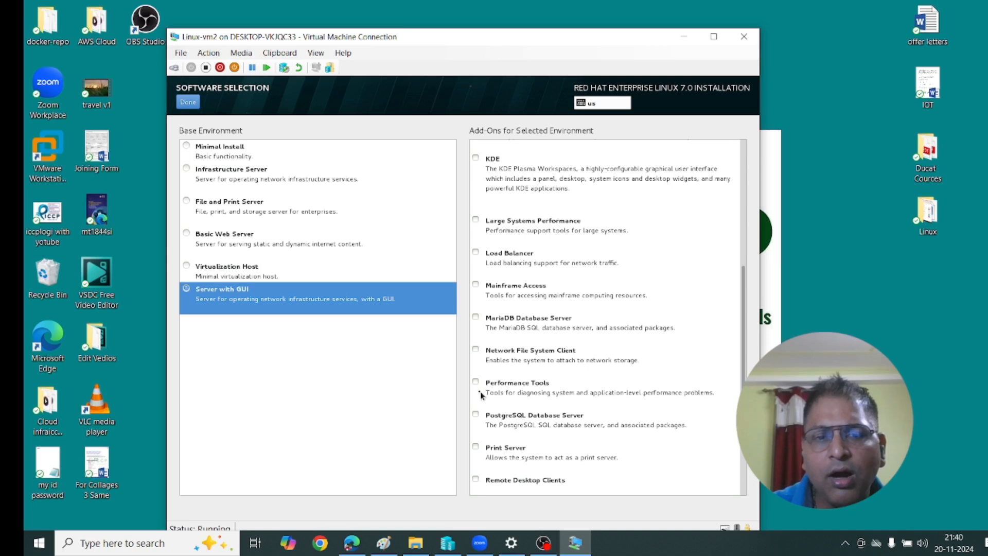
left_click(476, 382)
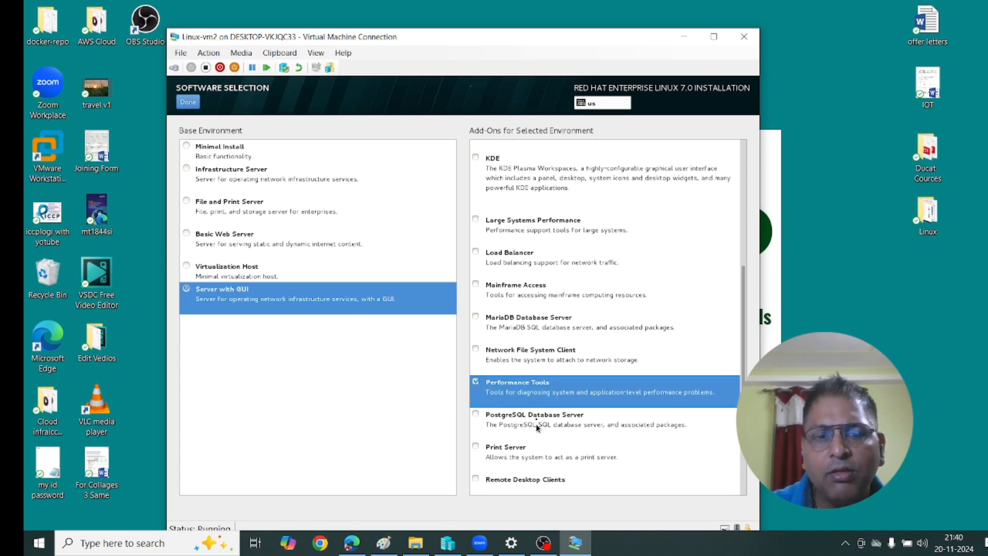
scroll(537, 427, "down", 2)
left_click(477, 399)
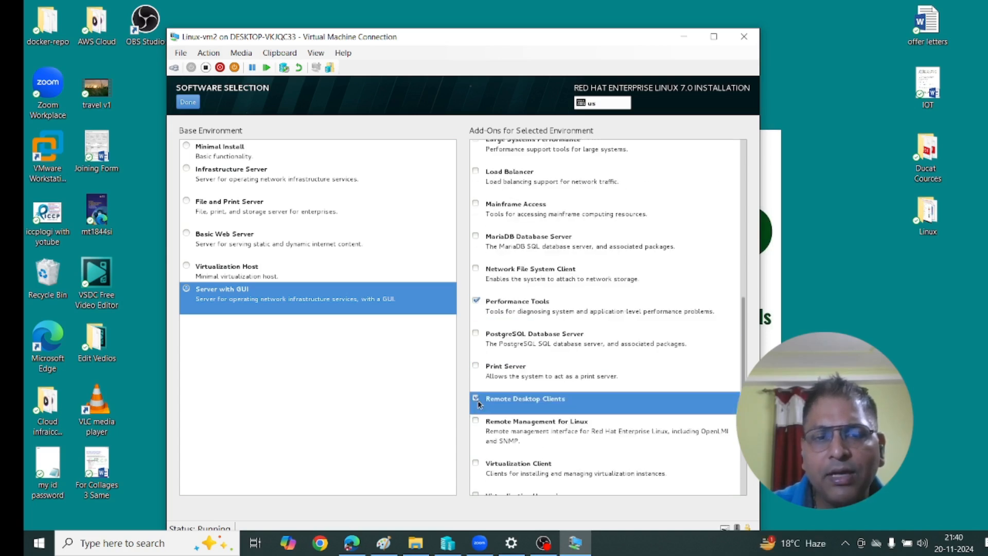
scroll(561, 391, "down", 3)
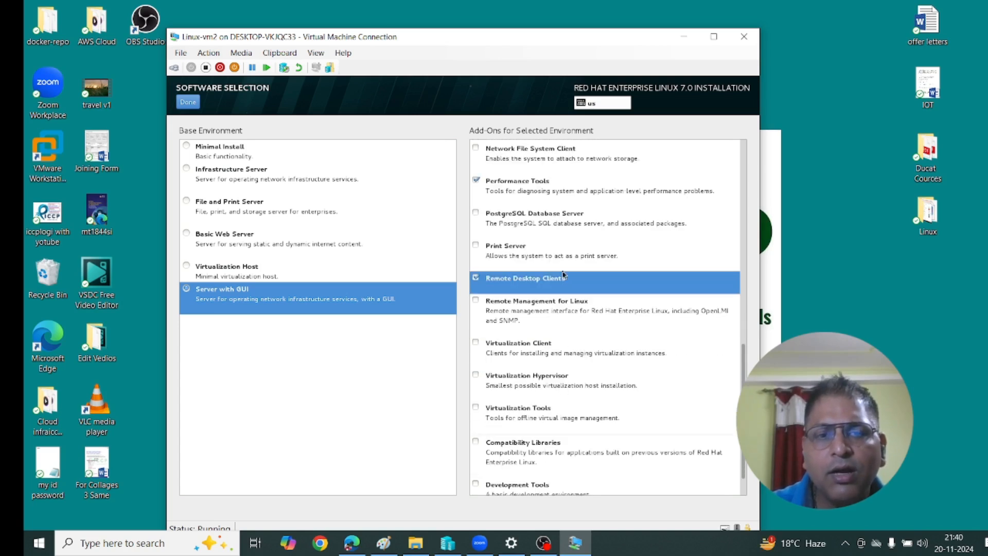
scroll(574, 352, "down", 1)
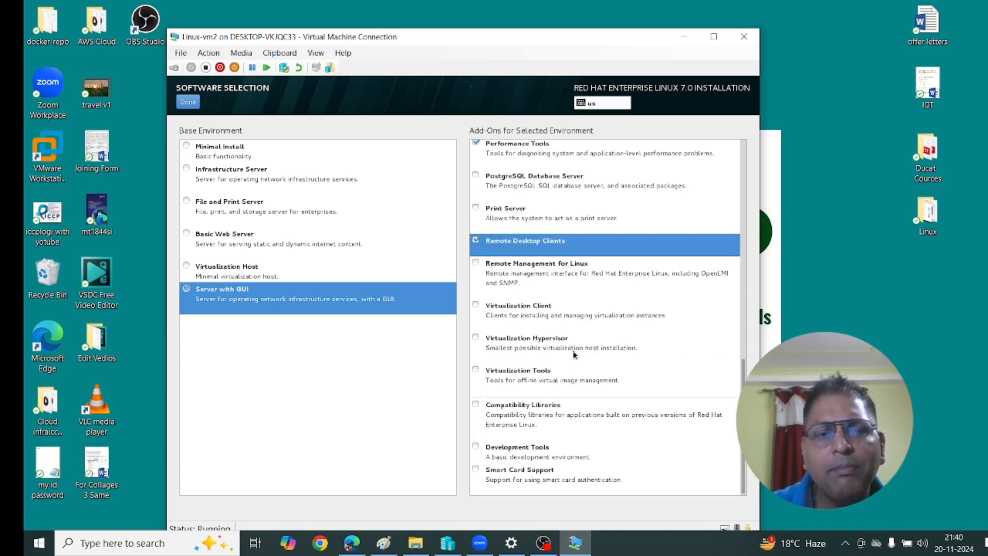
scroll(576, 352, "up", 4)
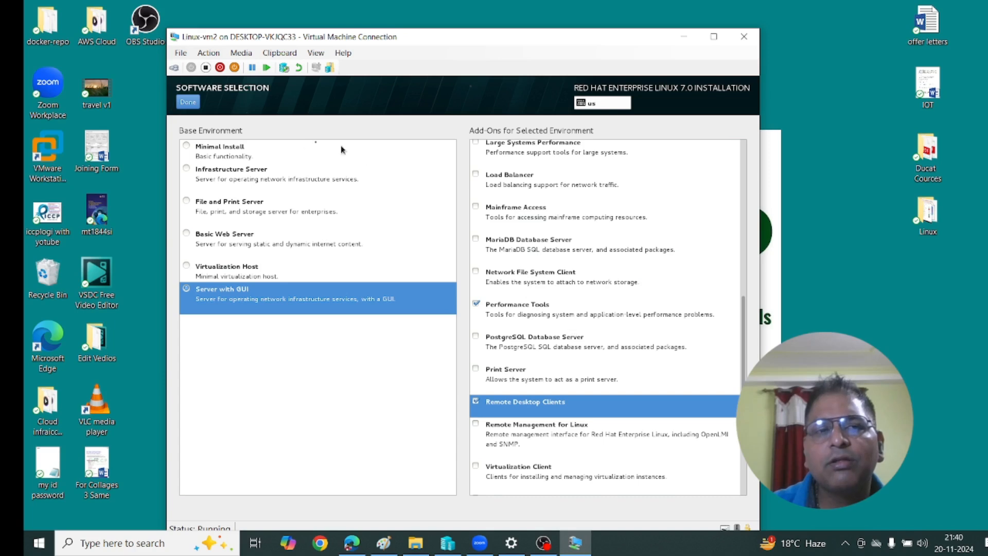
left_click(193, 106)
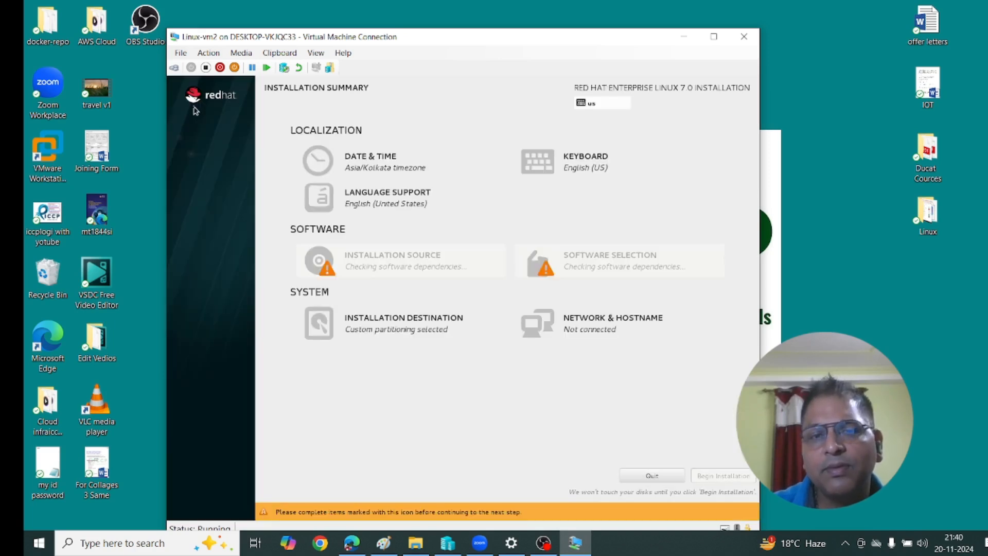
Switch the eth0 ethernet connection on in Network & Hostname.
left_click(612, 320)
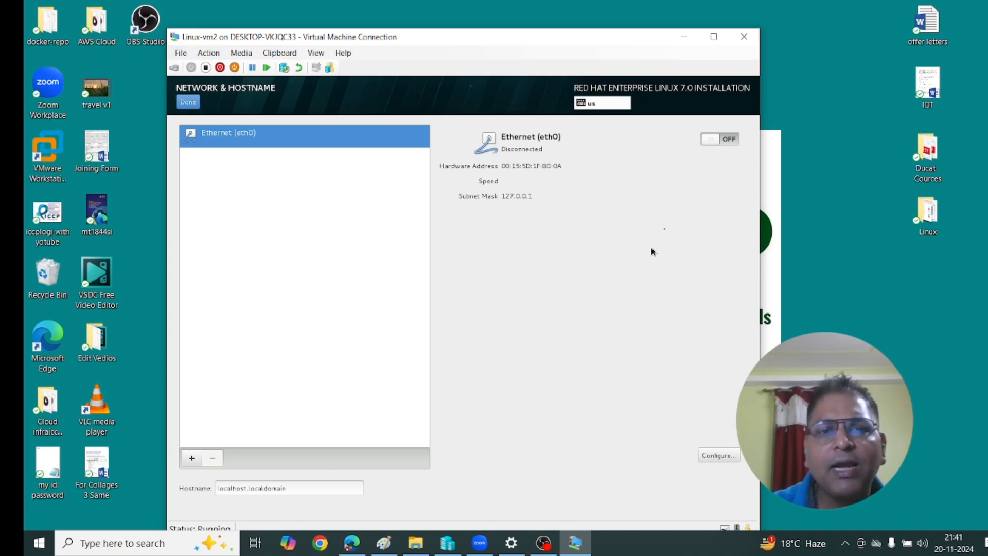
left_click(707, 140)
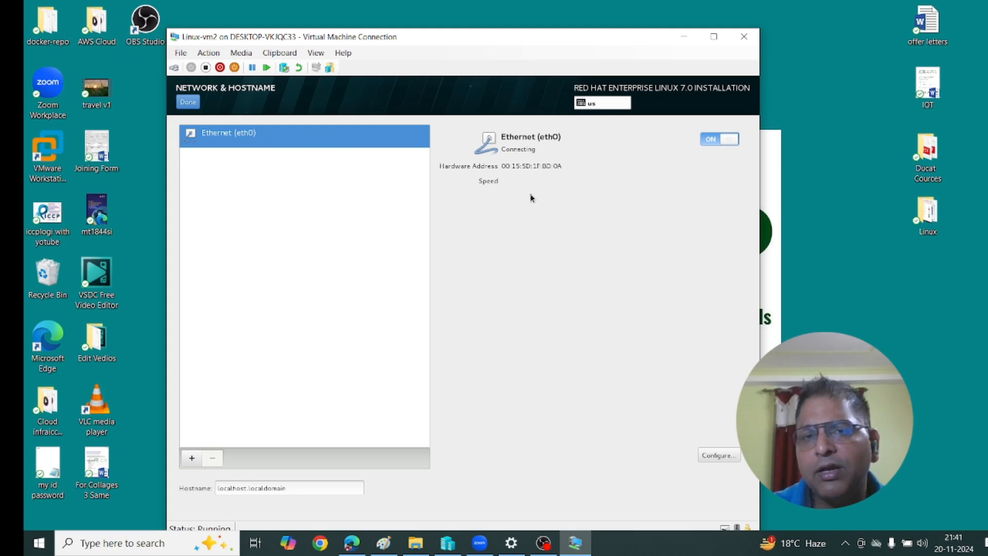
left_click(713, 459)
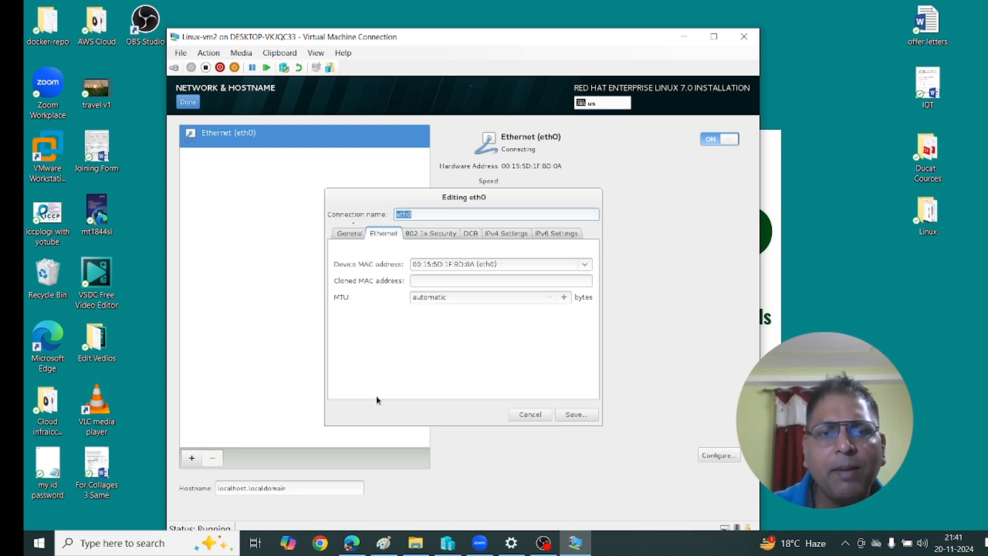
left_click(530, 416)
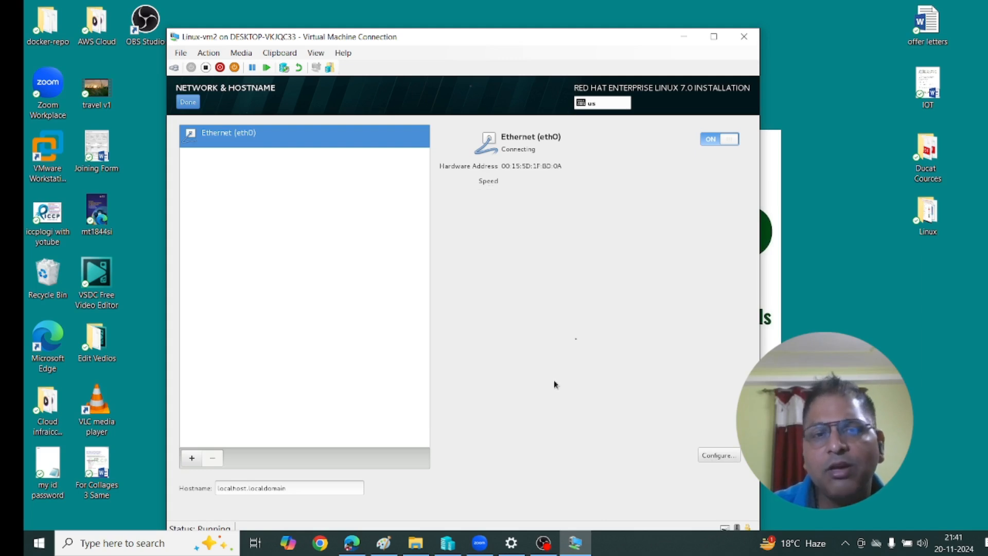
Change the hostname to linuxv2 and confirm the network settings.
left_click(295, 487)
key("BackSpace")
key("BackSpace")
key("BackSpace")
key("BackSpace")
key("BackSpace")
key("BackSpace")
key("BackSpace")
key("BackSpace")
key("BackSpace")
key("BackSpace")
key("BackSpace")
key("BackSpace")
key("BackSpace")
key("BackSpace")
key("BackSpace")
key("BackSpace")
key("BackSpace")
key("BackSpace")
key("BackSpace")
key("BackSpace")
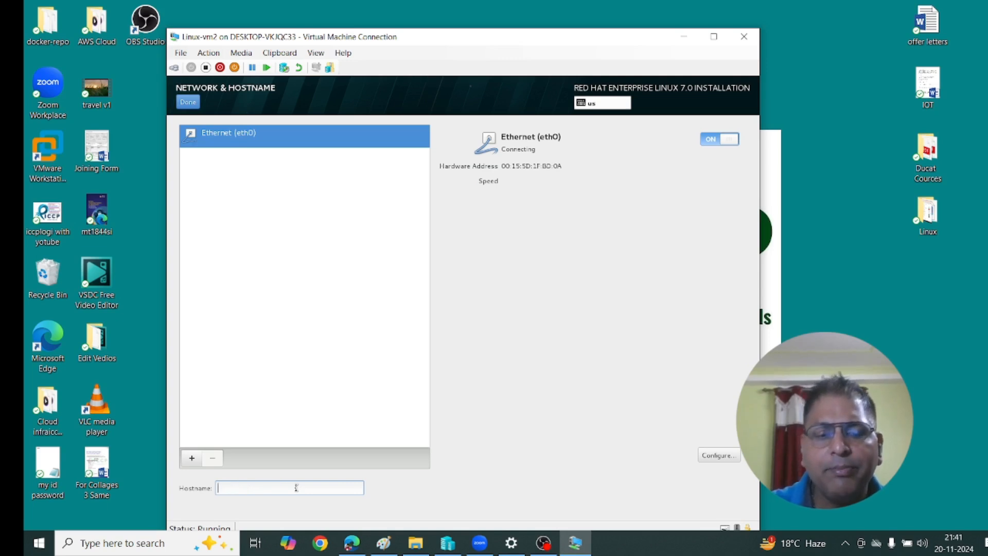
type("lin")
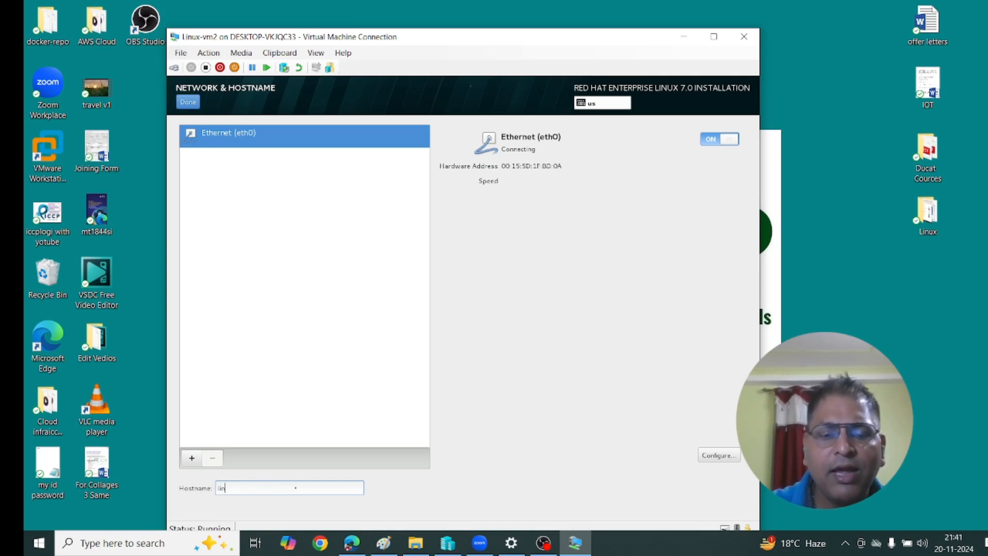
type("uxv2")
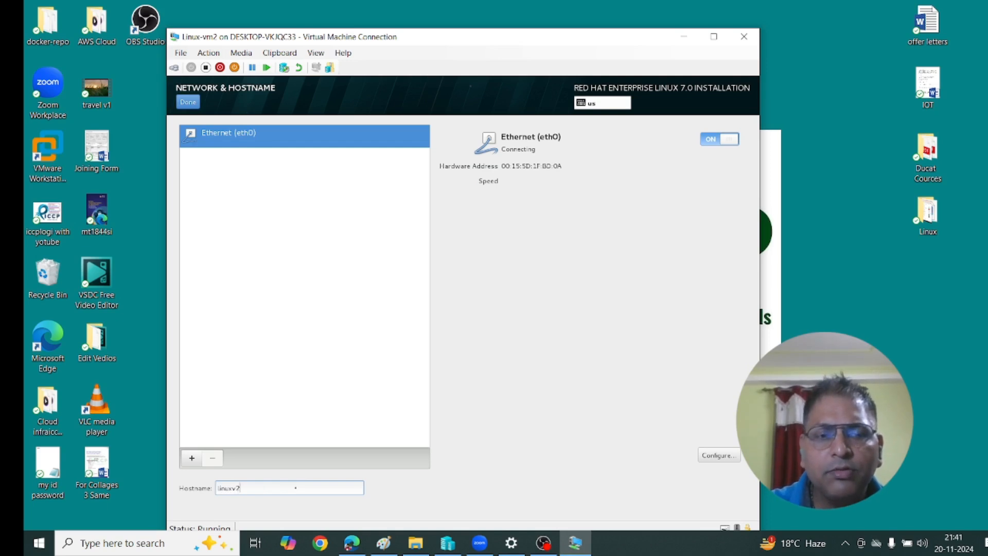
left_click(187, 105)
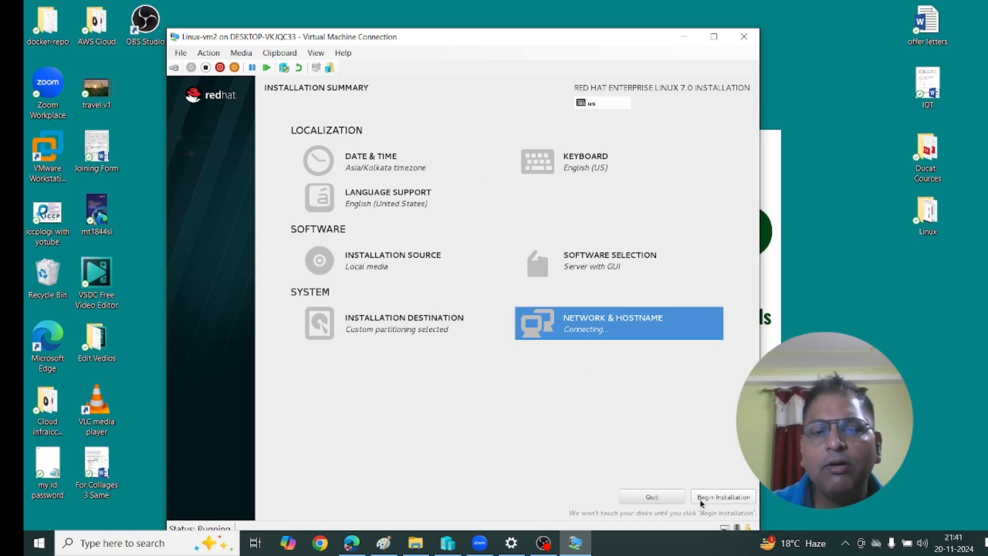
Begin the installation and set and confirm the root password, accepting the weak-password warning.
left_click(704, 497)
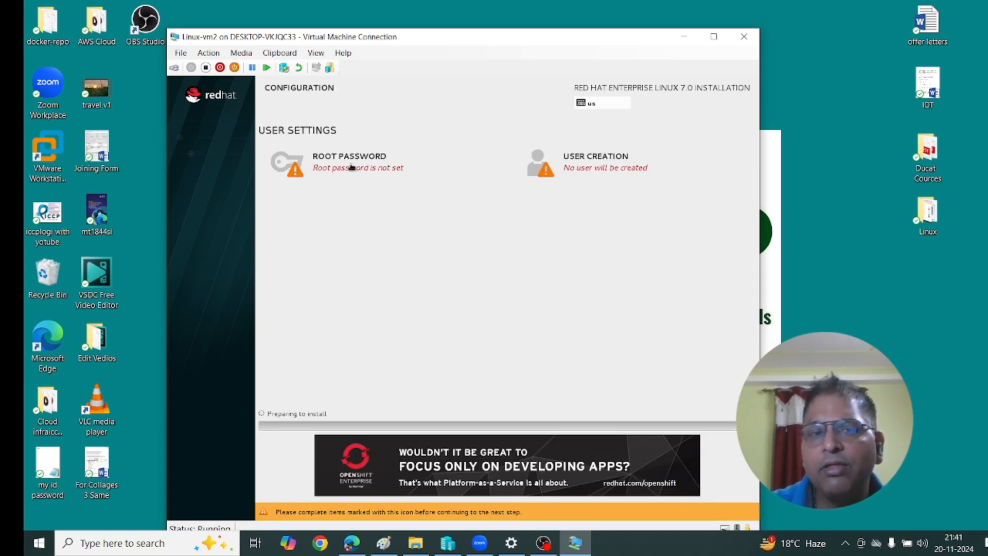
left_click(359, 171)
type("redhat")
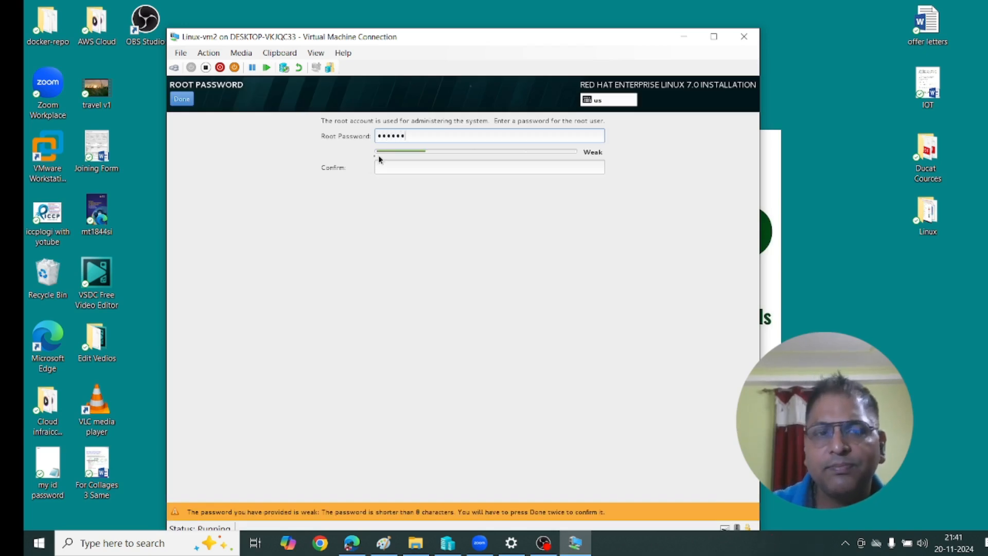
left_click(398, 167)
type("redhat")
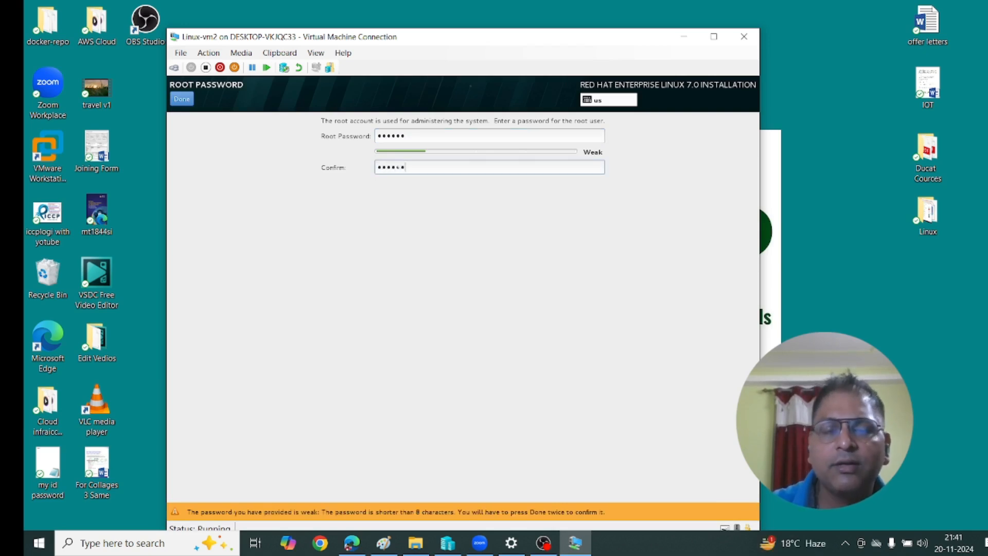
left_click(191, 104)
left_click(191, 103)
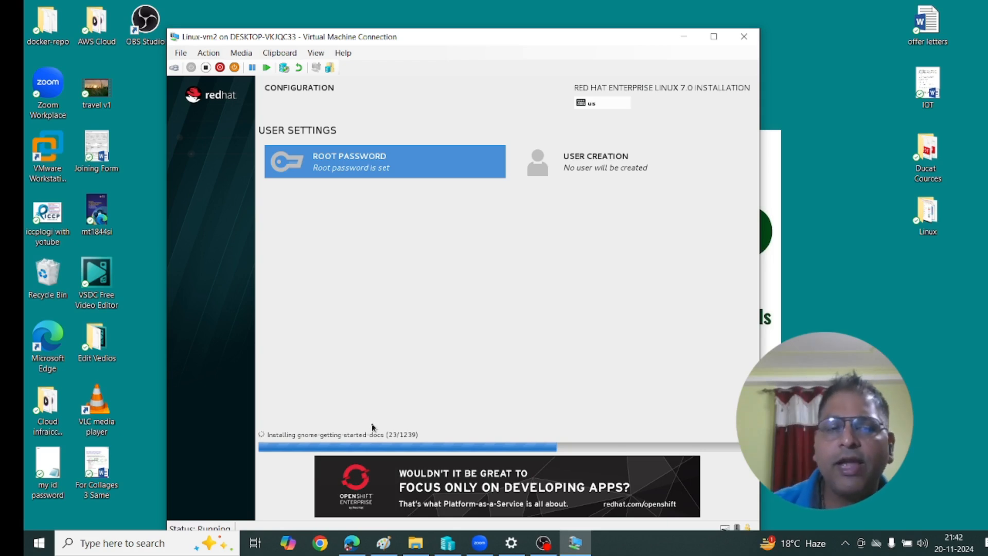
Minimize the Linux-vm2 connection window while RHEL 7 packages continue installing.
left_click(683, 39)
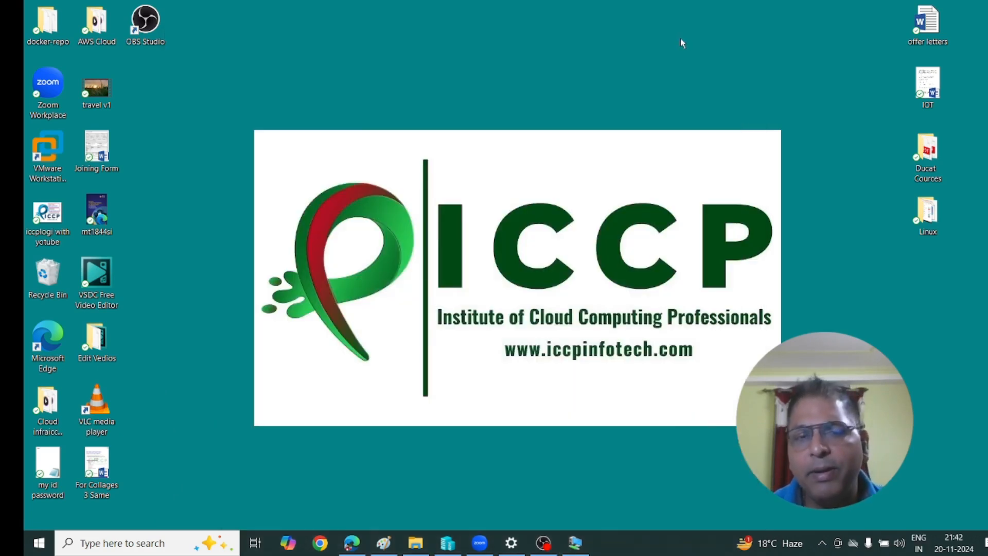